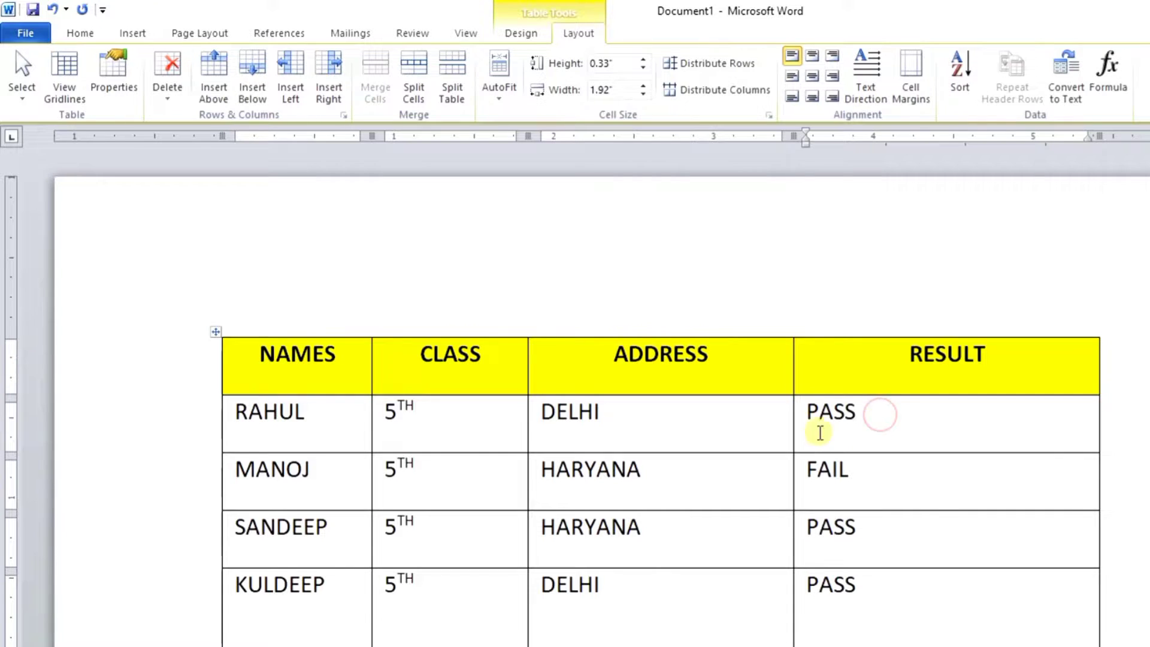
- Select only the RESULT cell in the first row below the table header
click(16, 102)
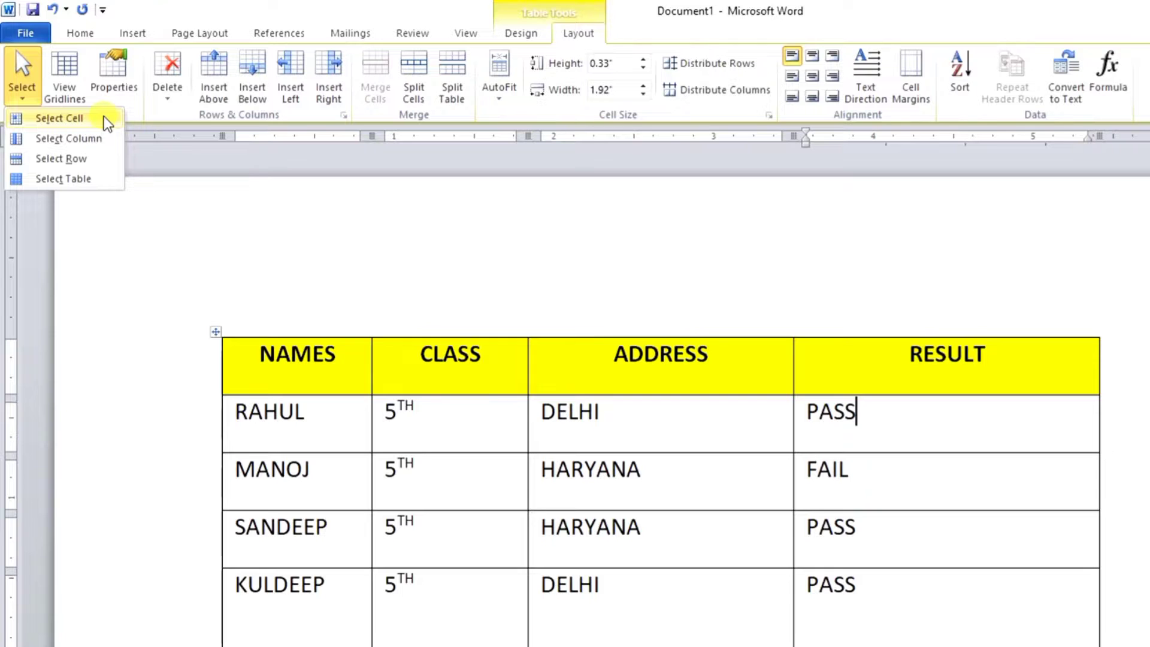
click(60, 118)
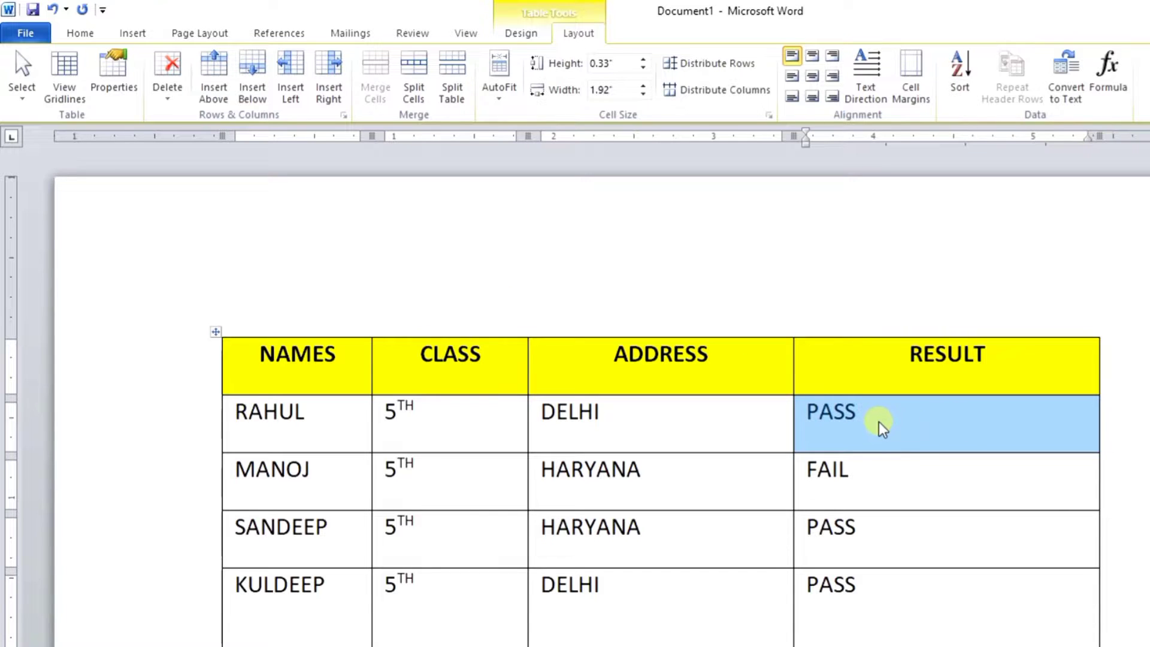
click(18, 93)
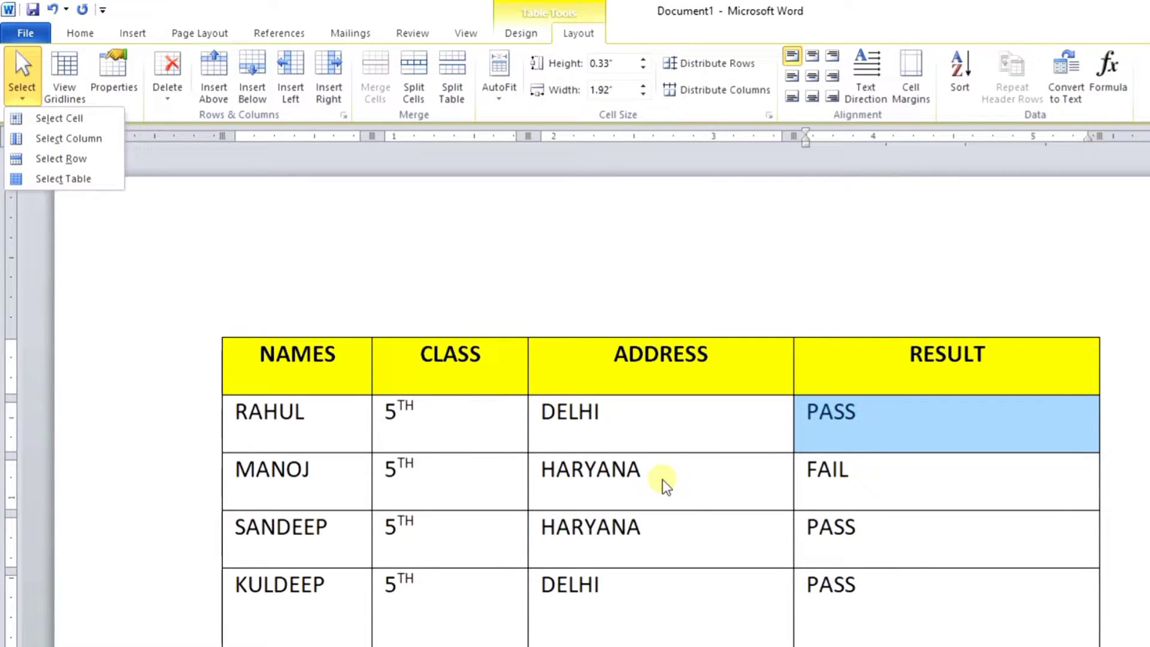
key(Escape)
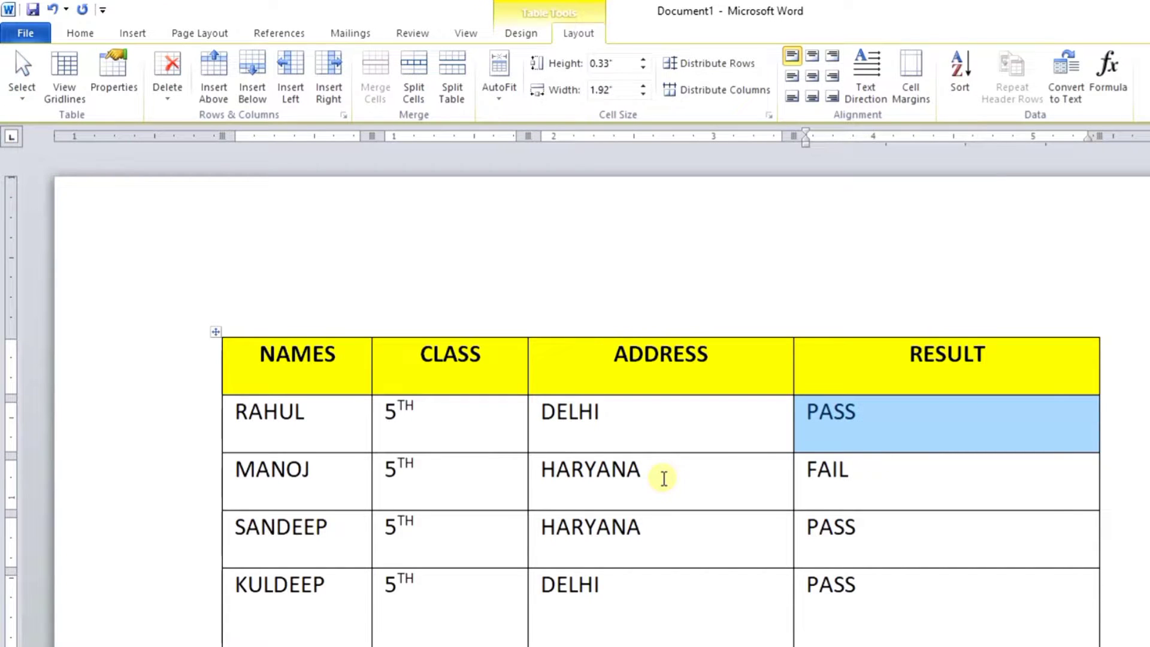
- Select the entire ADDRESS column of the table
click(664, 478)
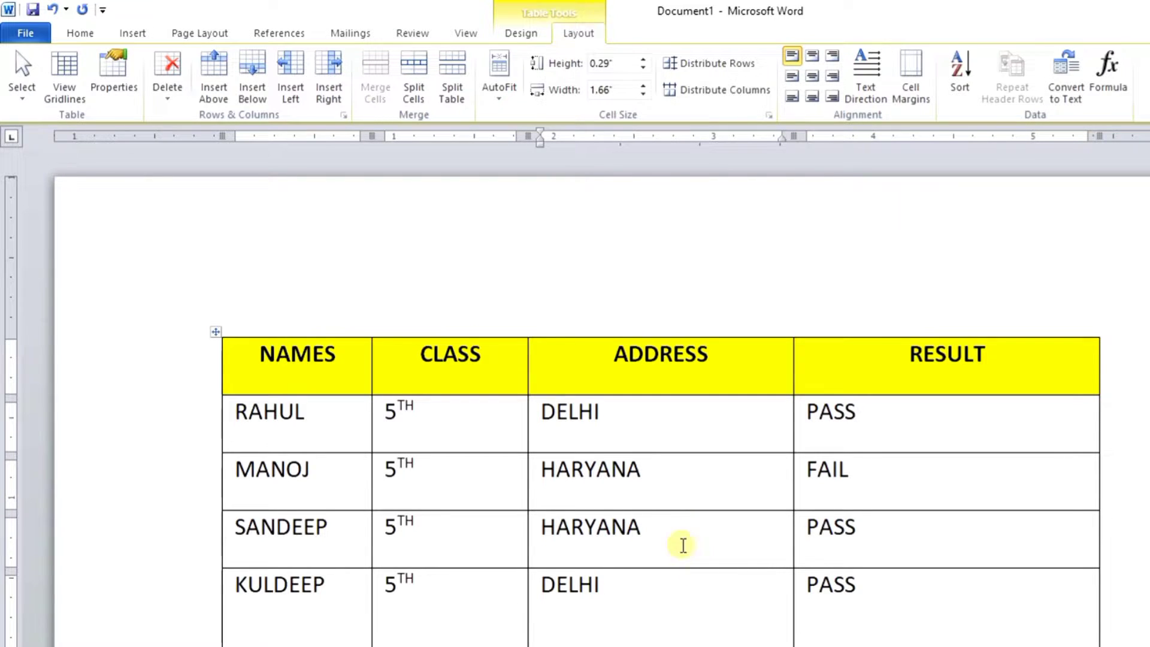
click(643, 405)
click(655, 542)
click(647, 499)
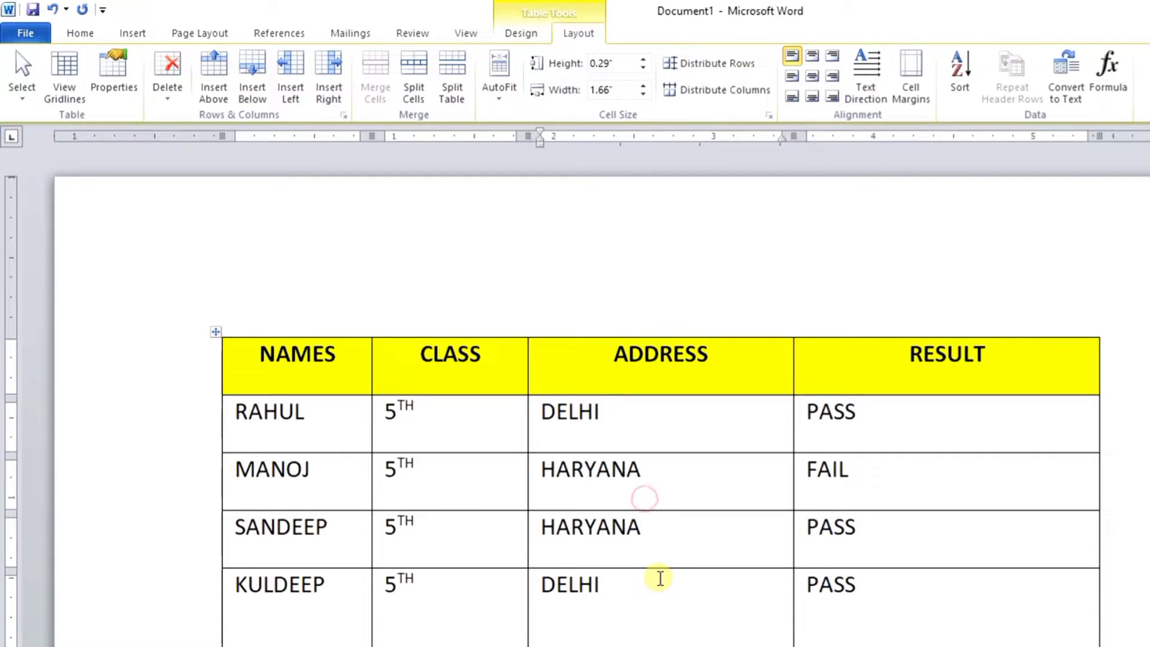
click(29, 103)
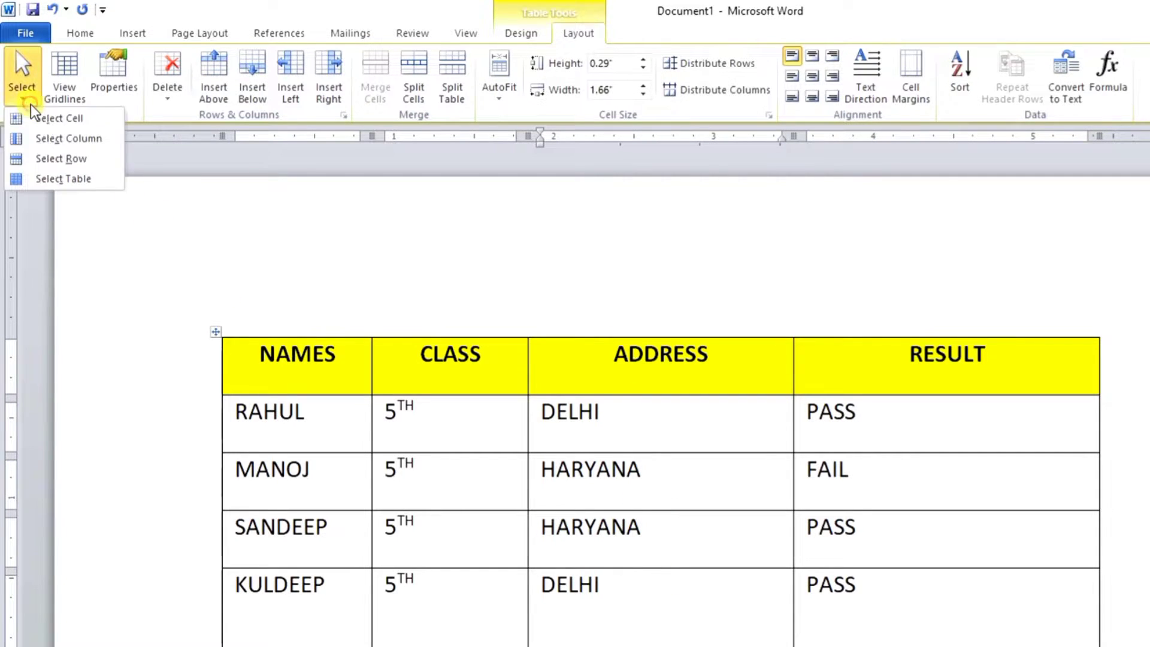
click(84, 138)
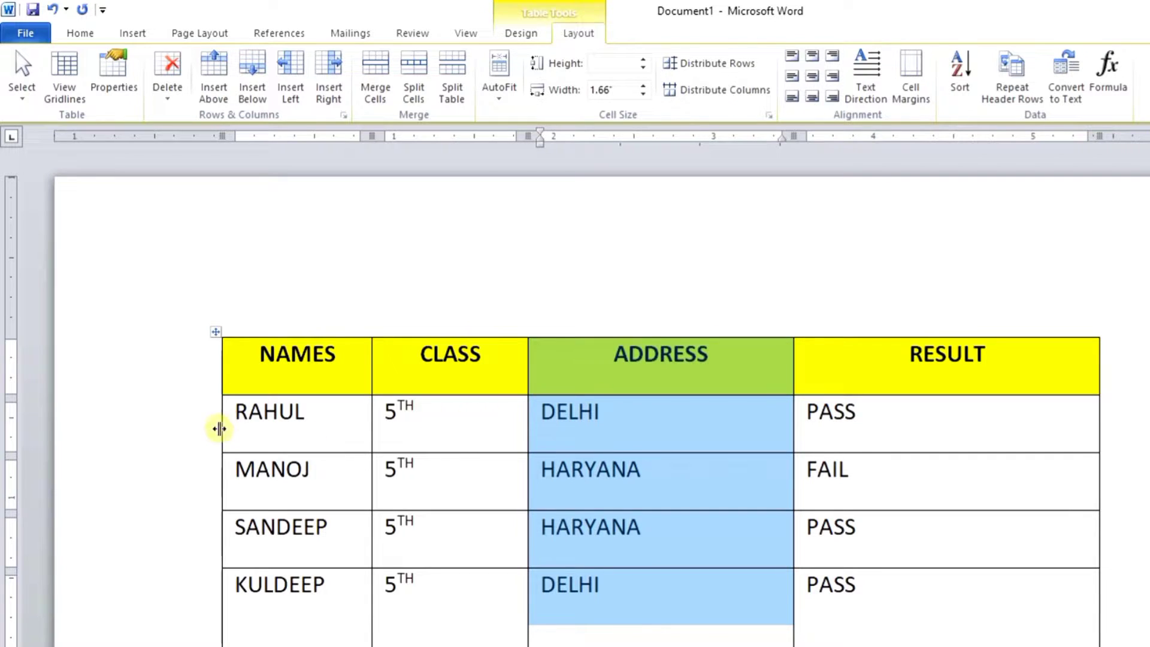
- Select the entire first row below the table header
click(301, 431)
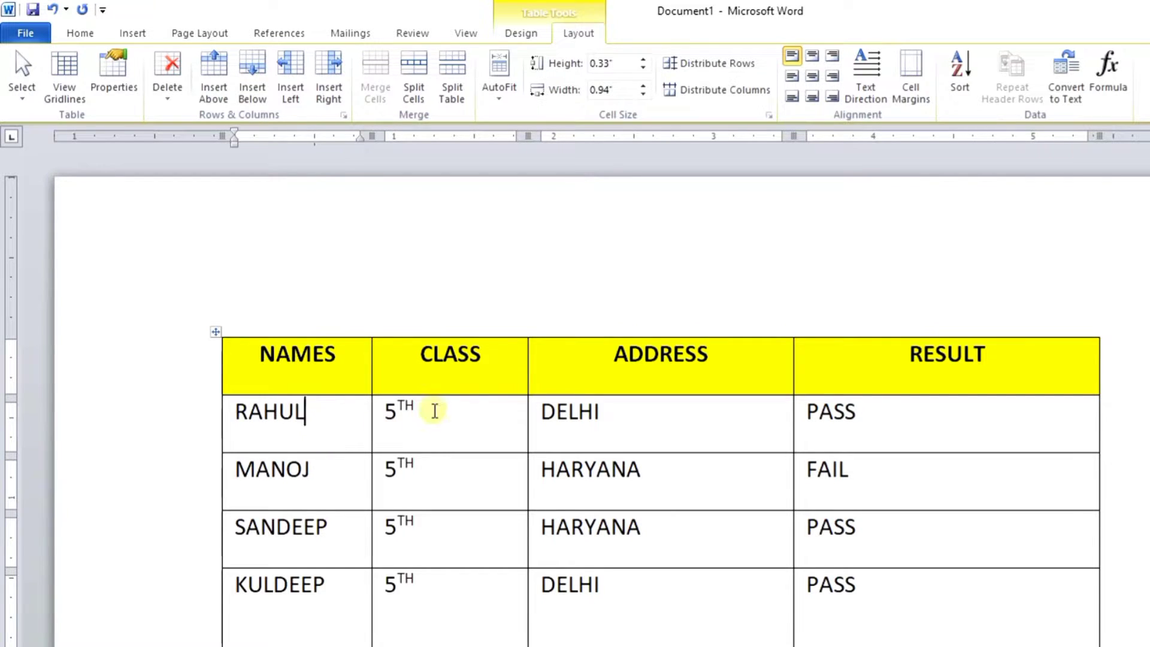
click(902, 429)
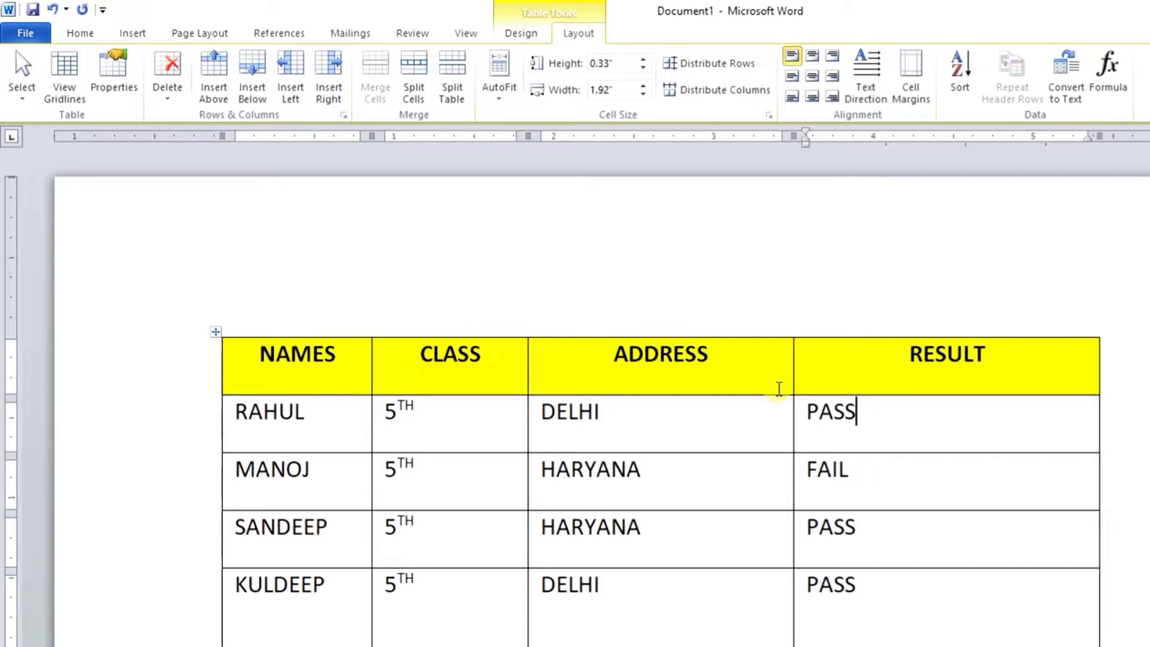
click(18, 98)
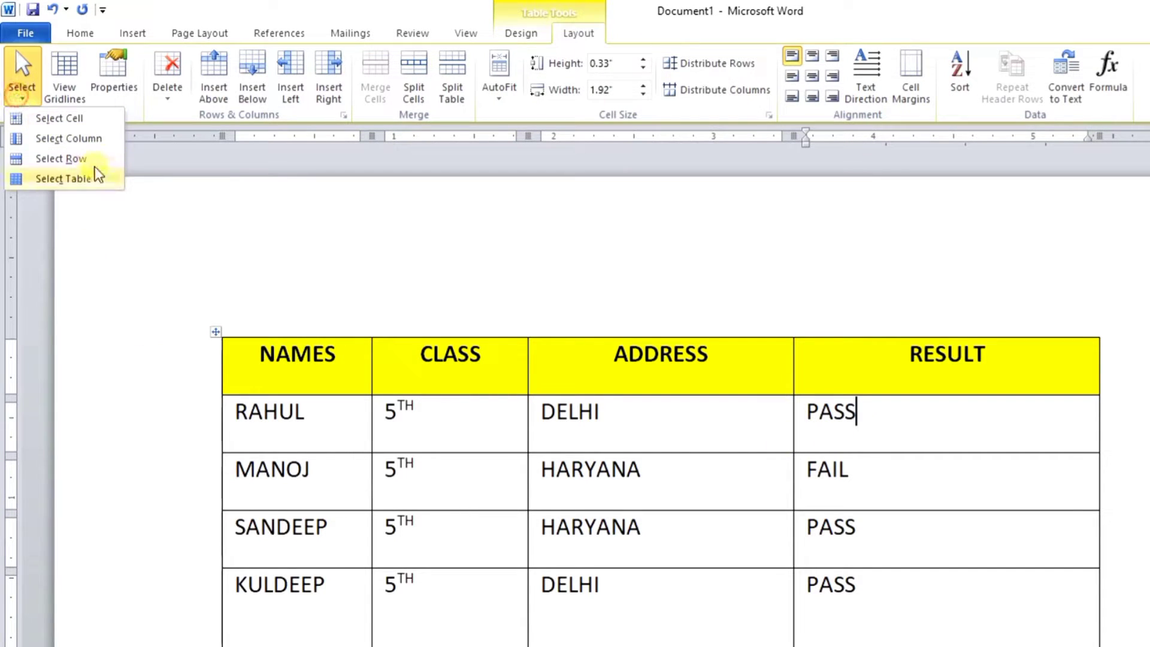
click(110, 158)
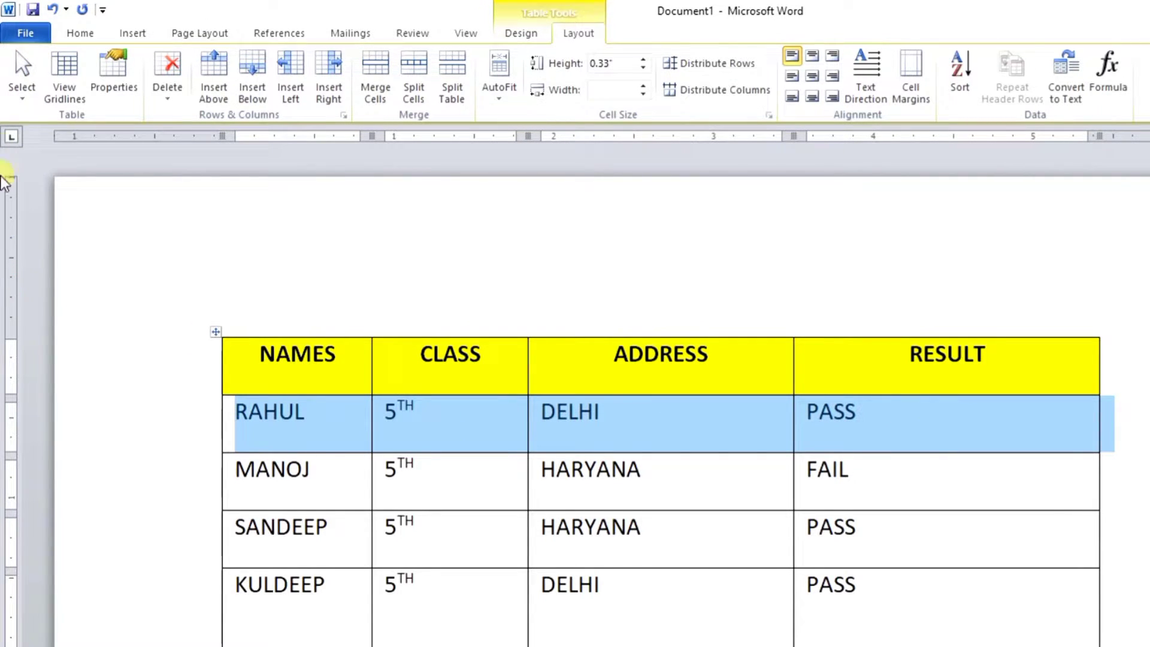
- Select the whole table, and clear the selection by placing the cursor in the first name cell
click(19, 100)
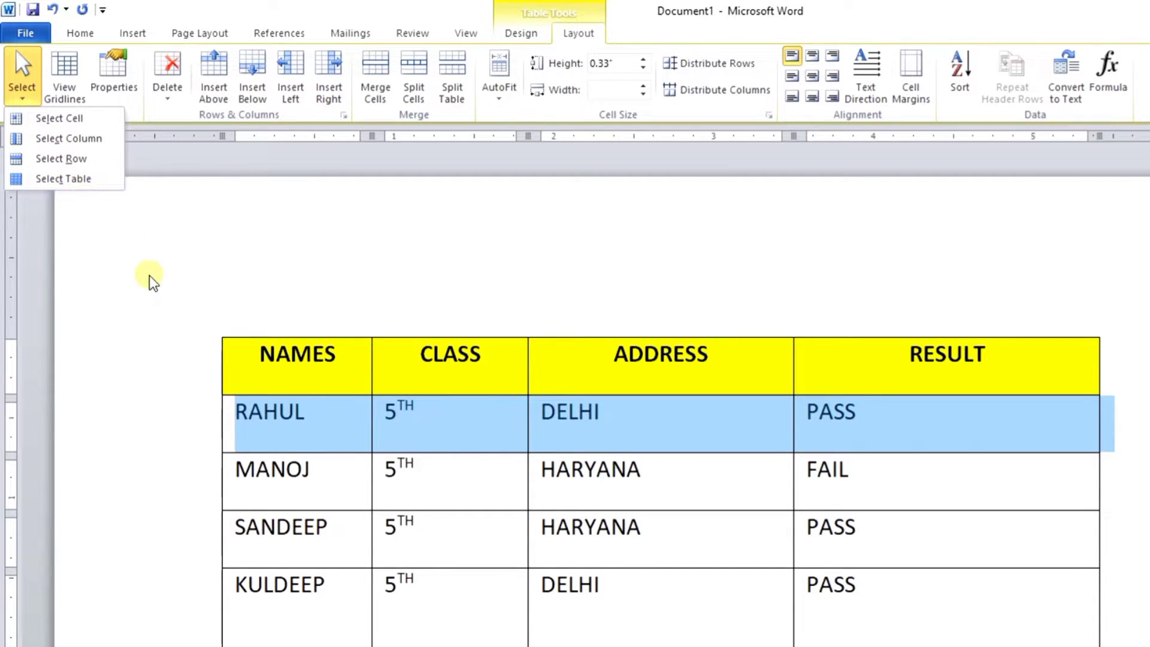
click(60, 182)
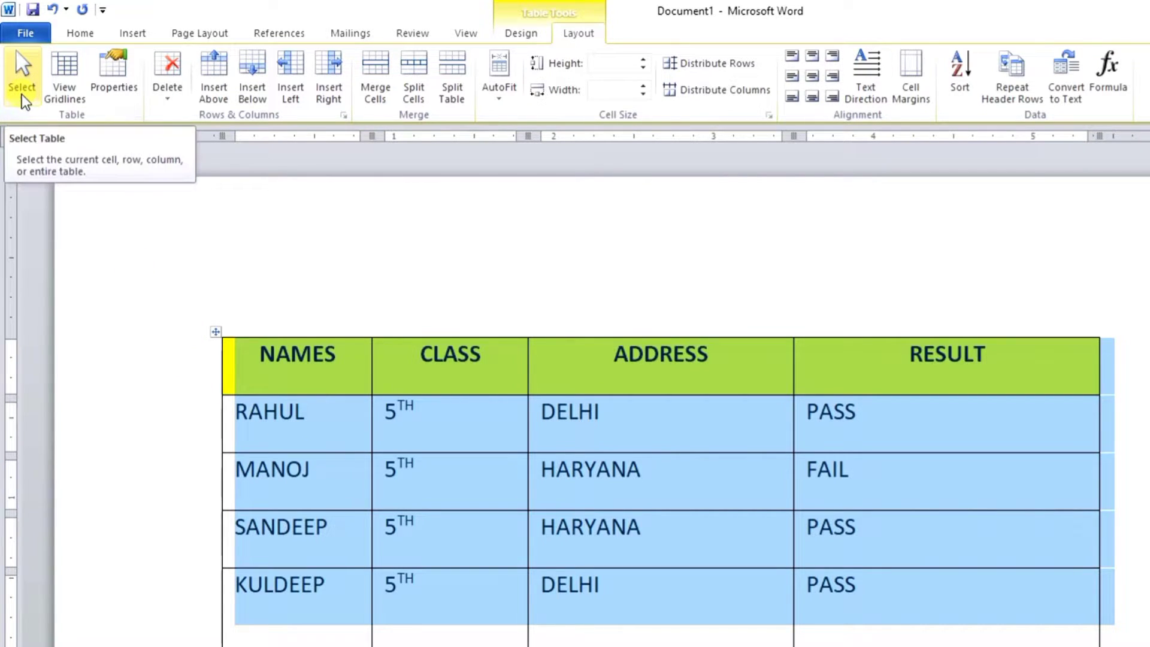
click(351, 423)
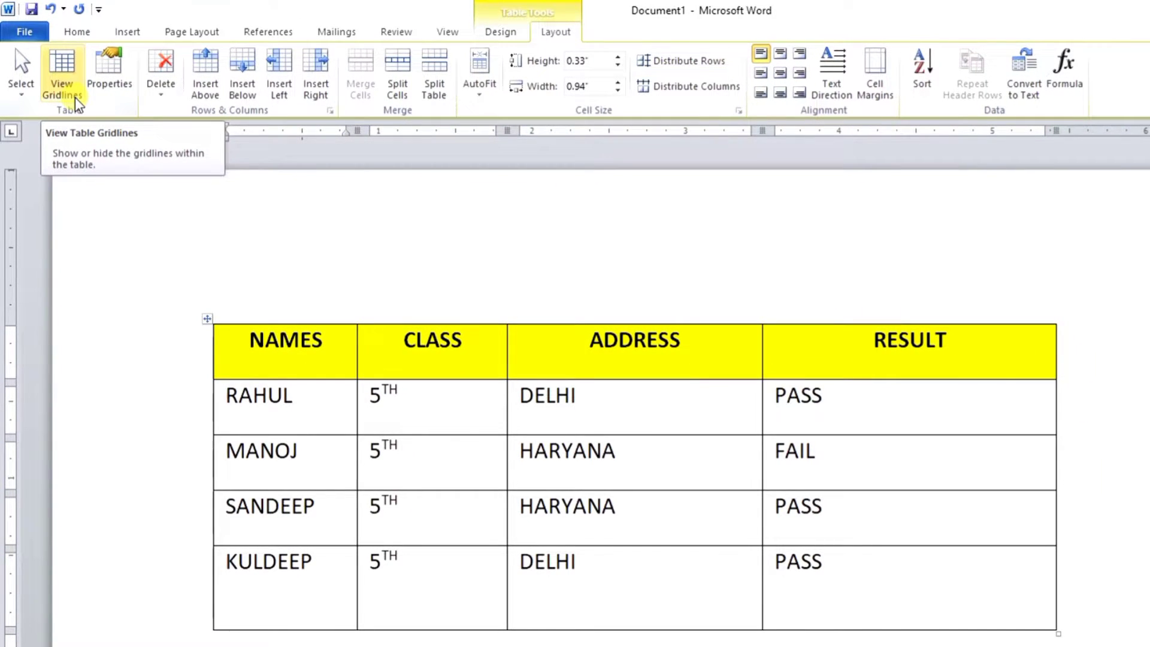
- Toggle View Gridlines for the bordered table, leaving it off
click(74, 97)
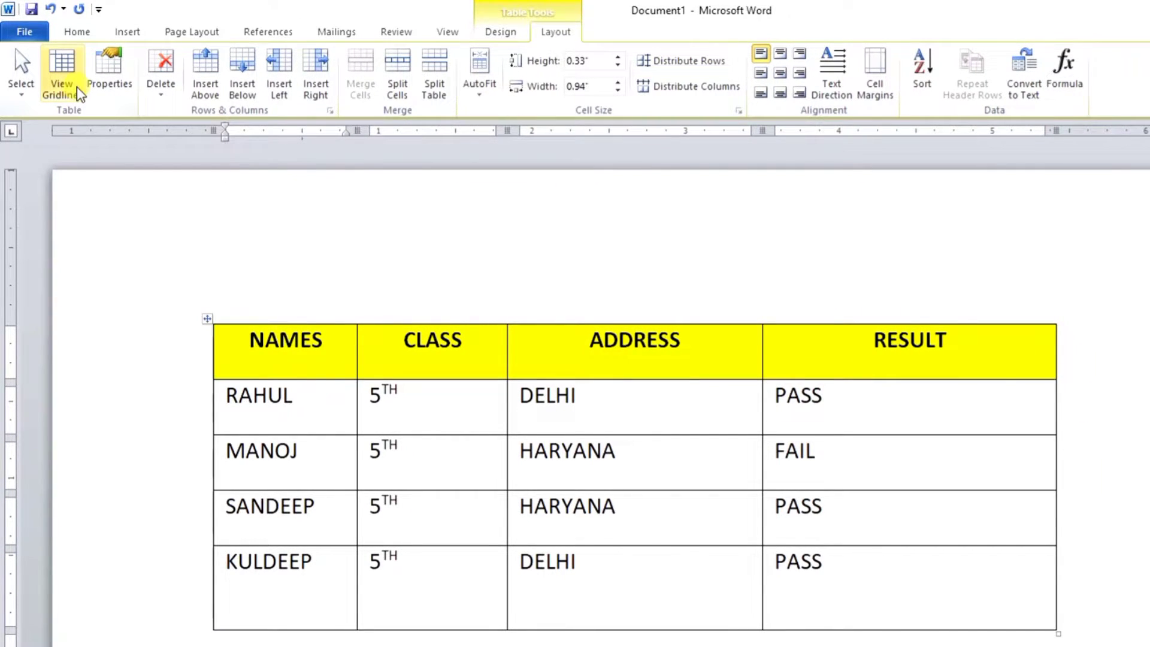
click(77, 84)
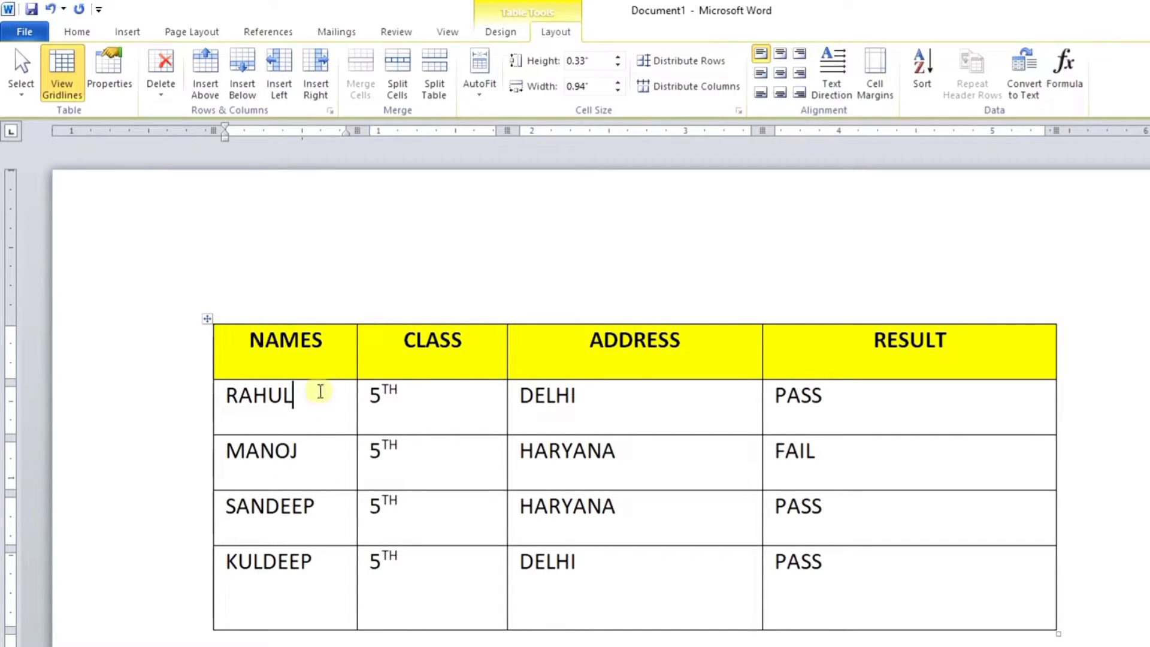
click(64, 92)
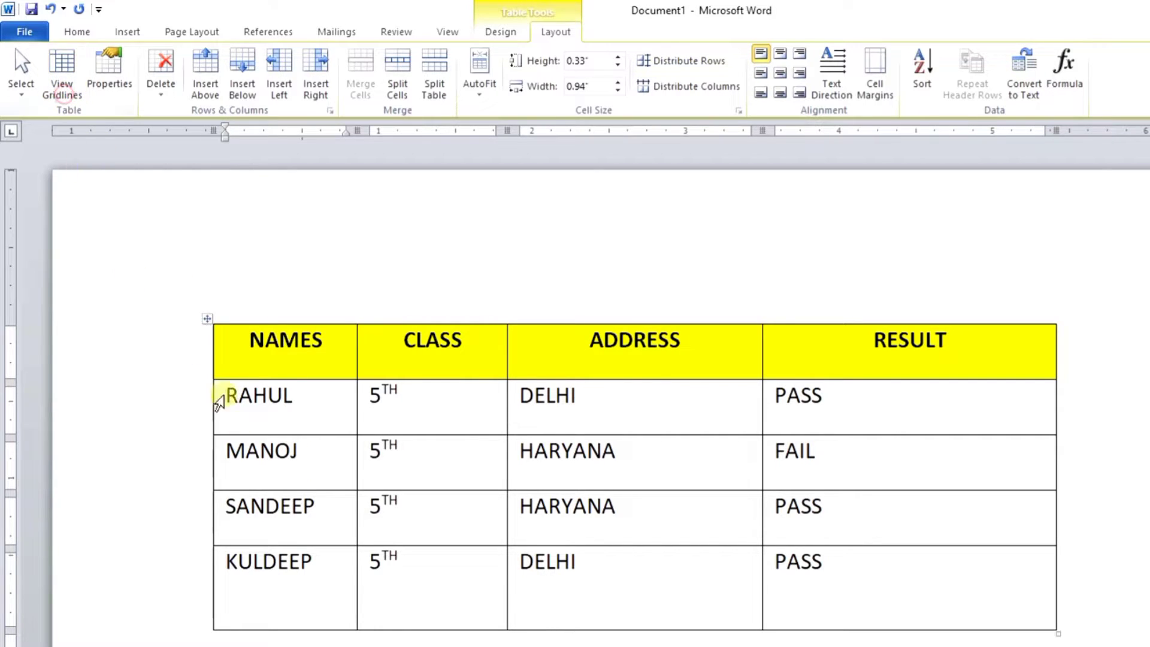
- Check the table's borders in the document's print preview and return to the document
click(23, 33)
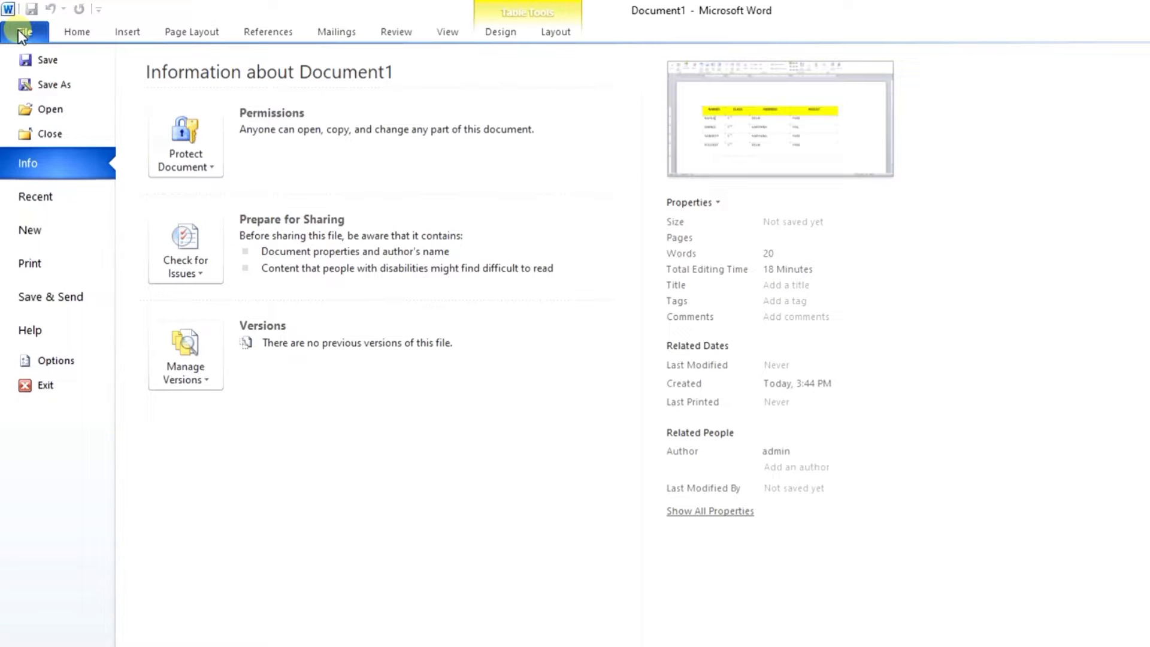
click(71, 264)
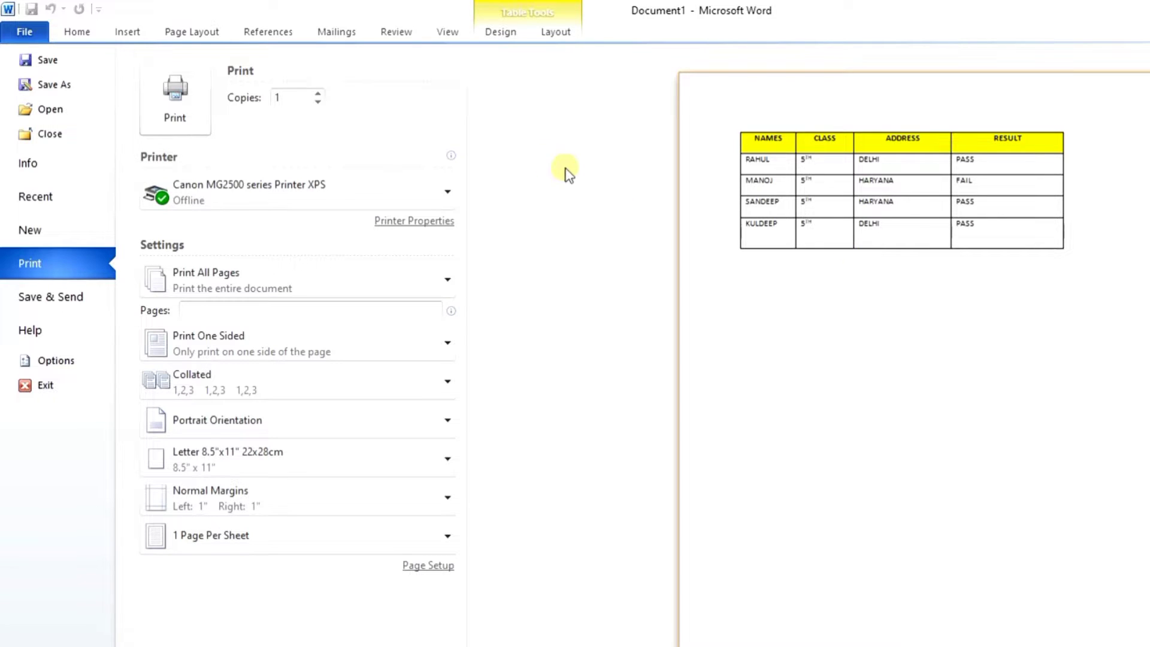
click(85, 35)
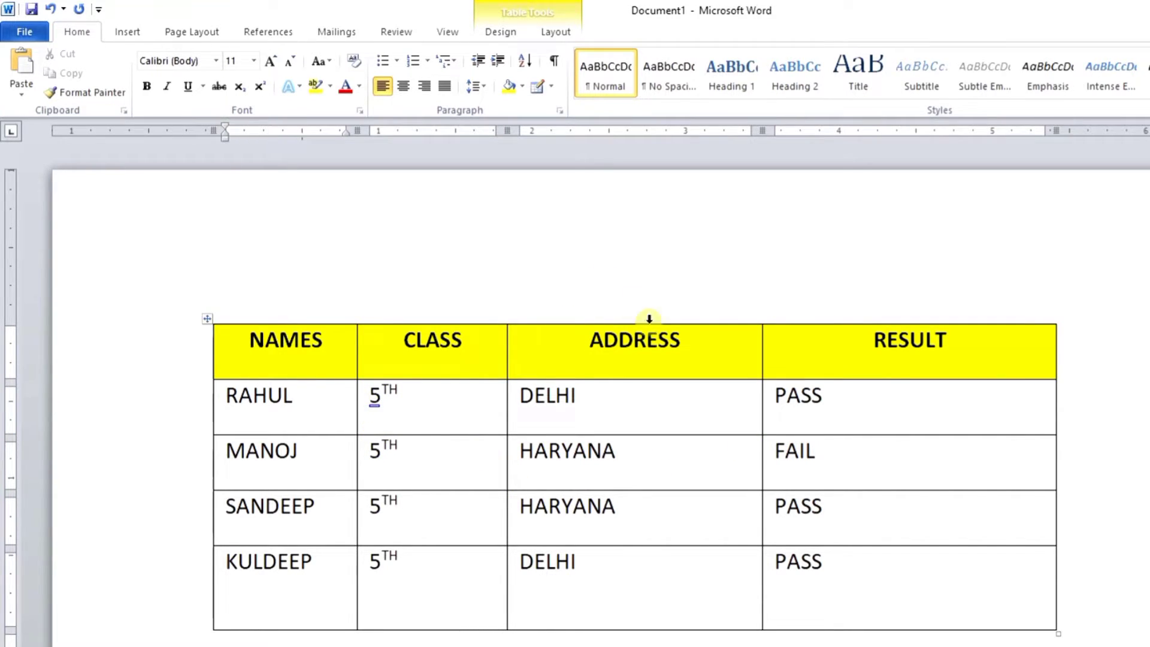
- Remove all borders from the whole table
click(209, 322)
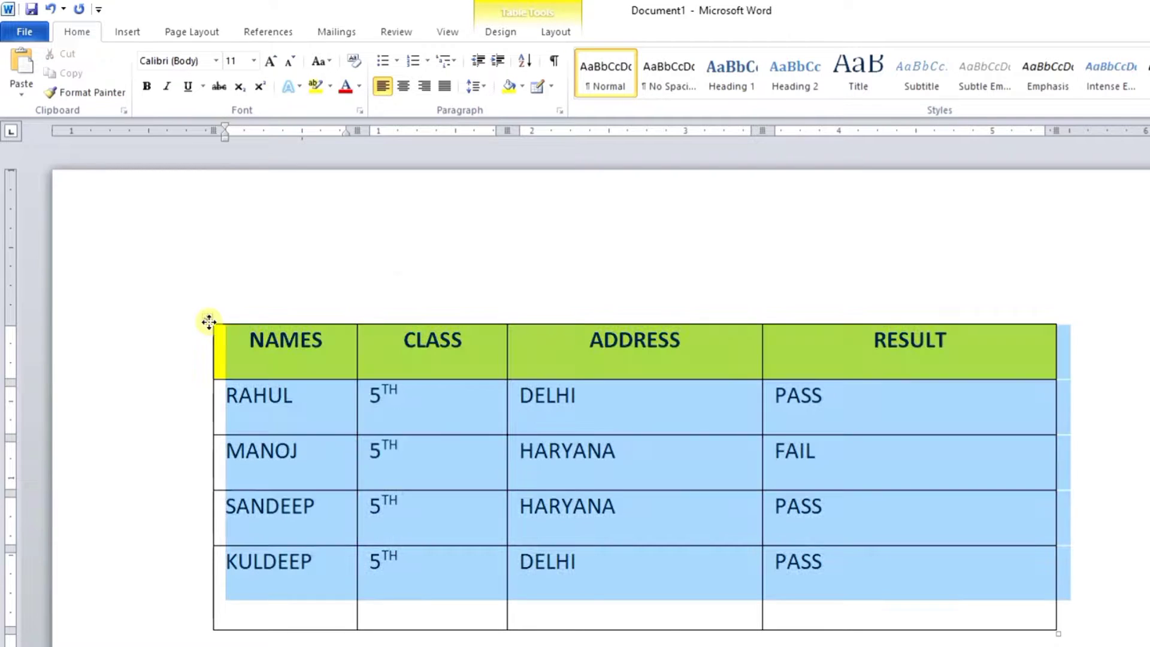
click(509, 31)
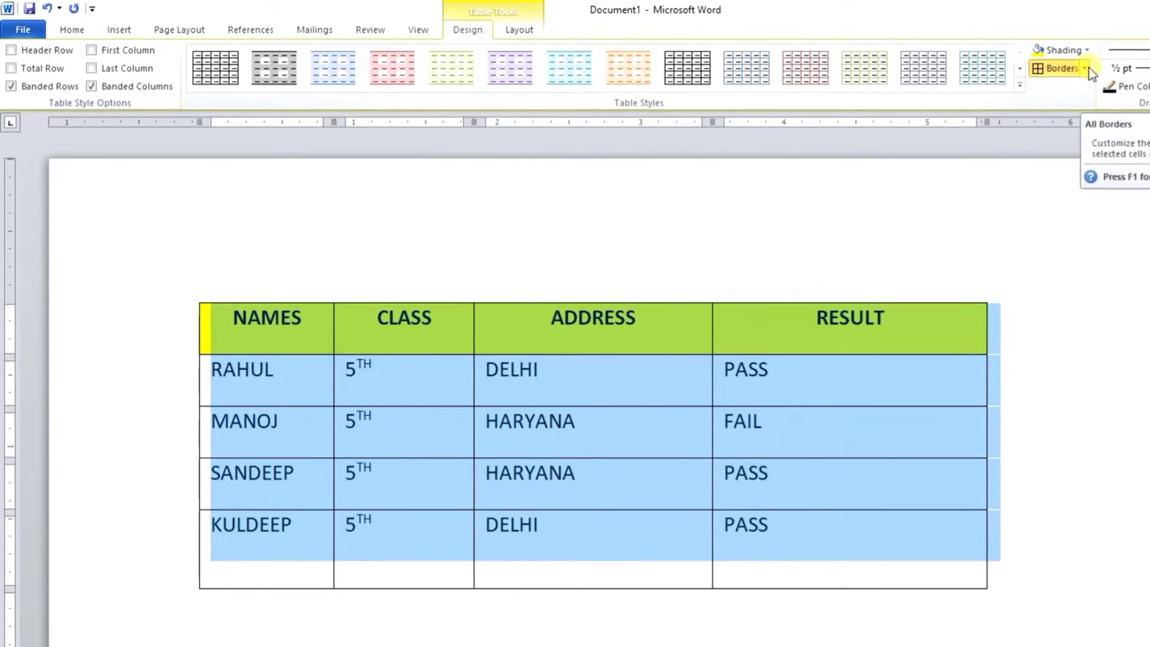
click(1089, 69)
click(1064, 164)
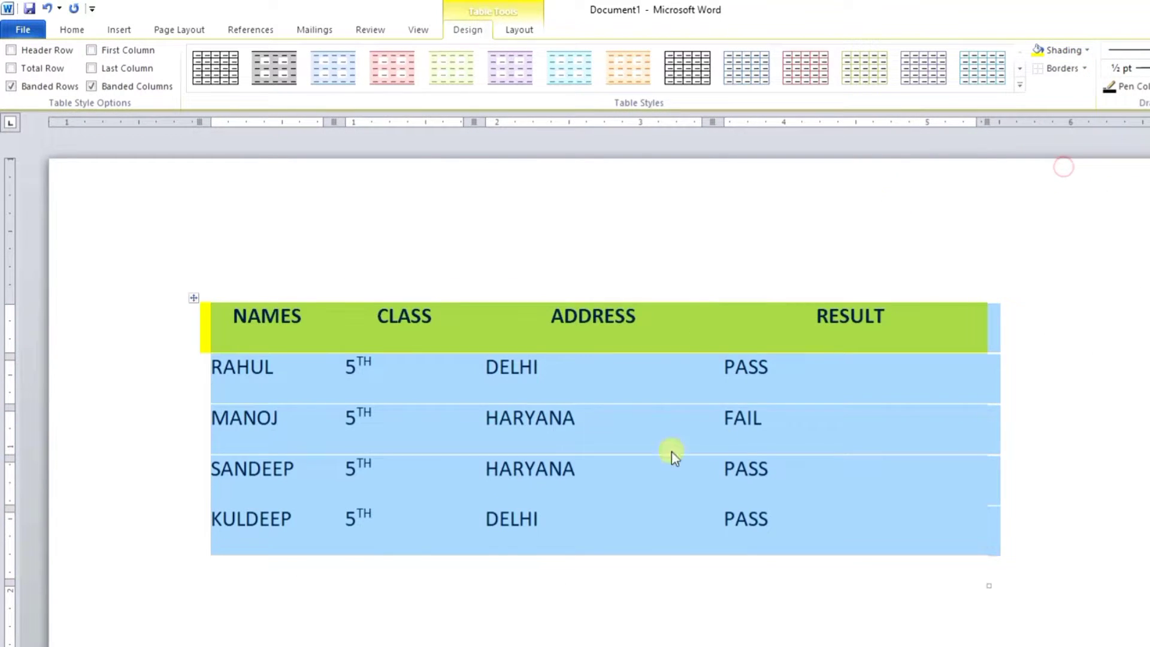
click(859, 380)
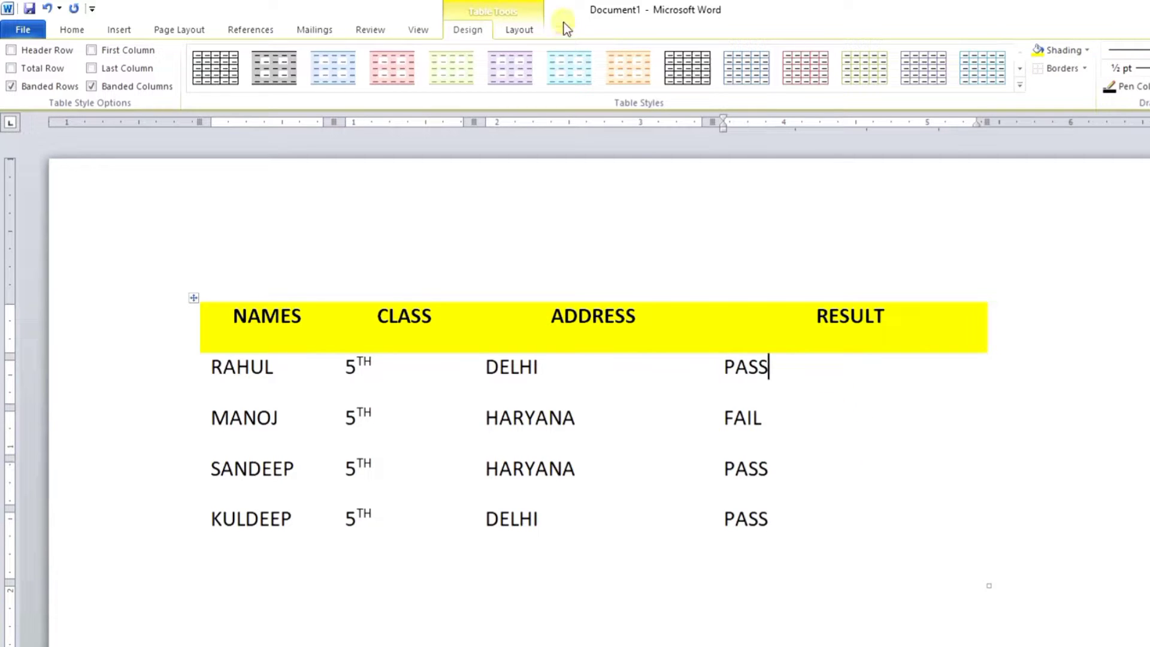
- Show the gridlines of the borderless table
click(519, 30)
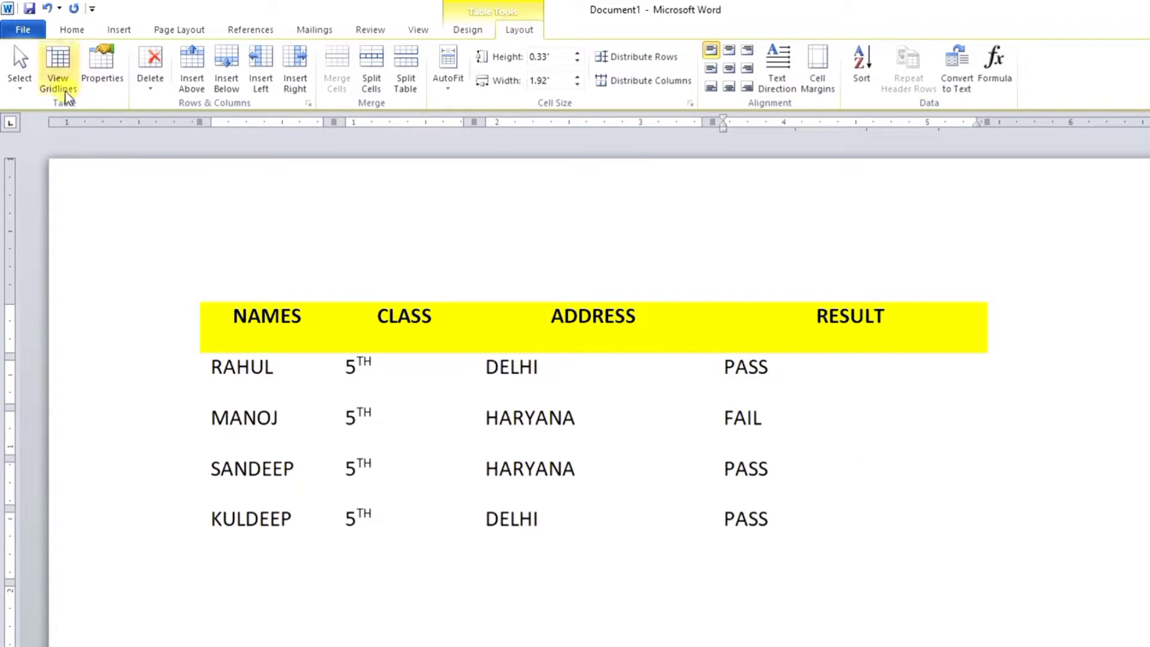
click(235, 344)
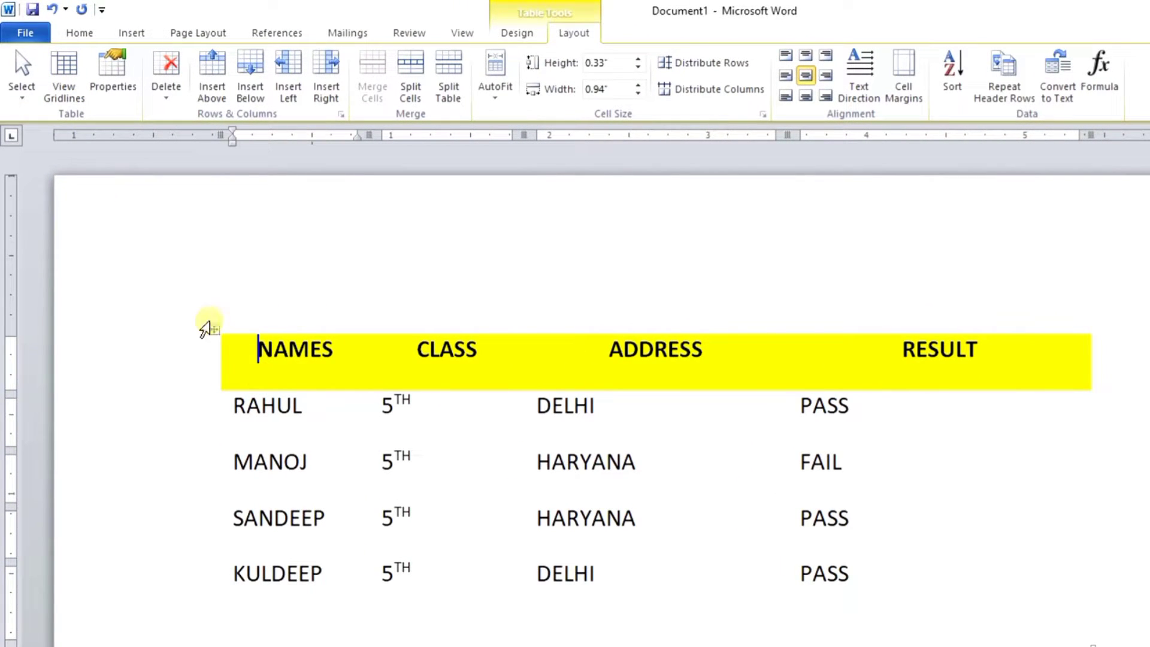
click(217, 331)
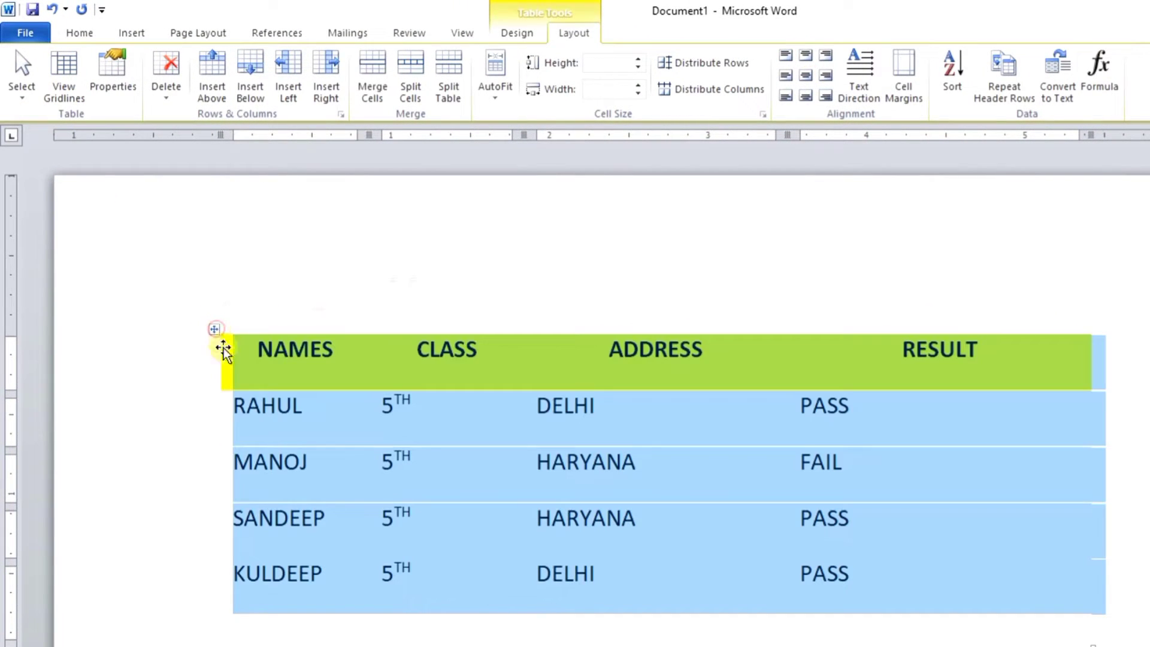
click(53, 91)
click(950, 537)
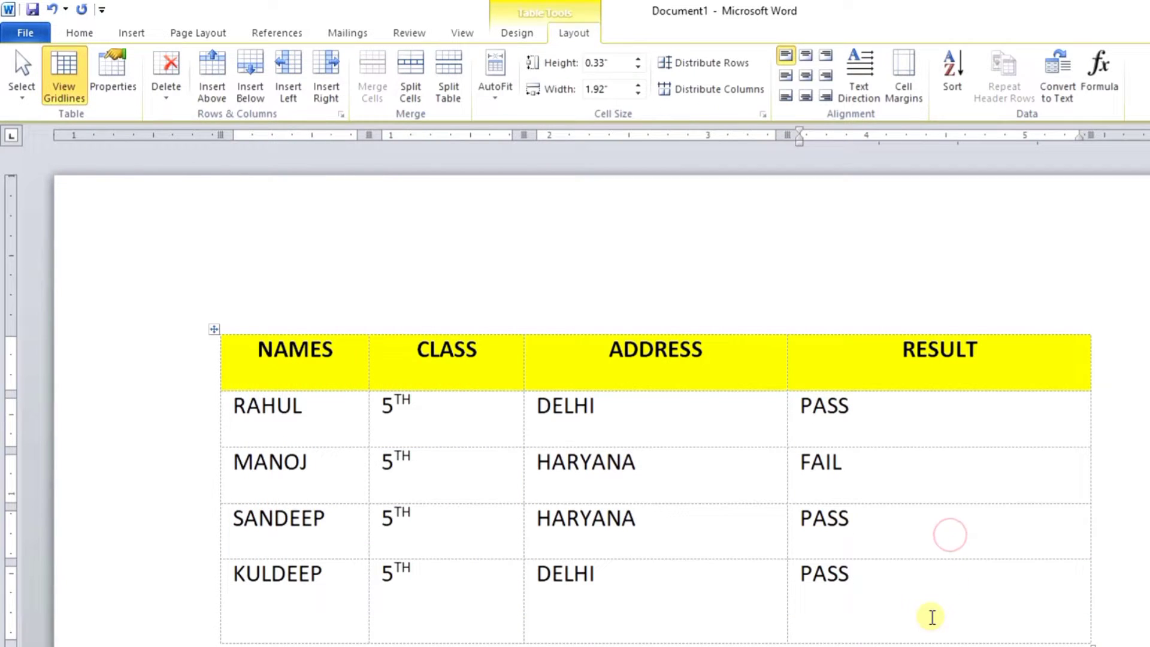
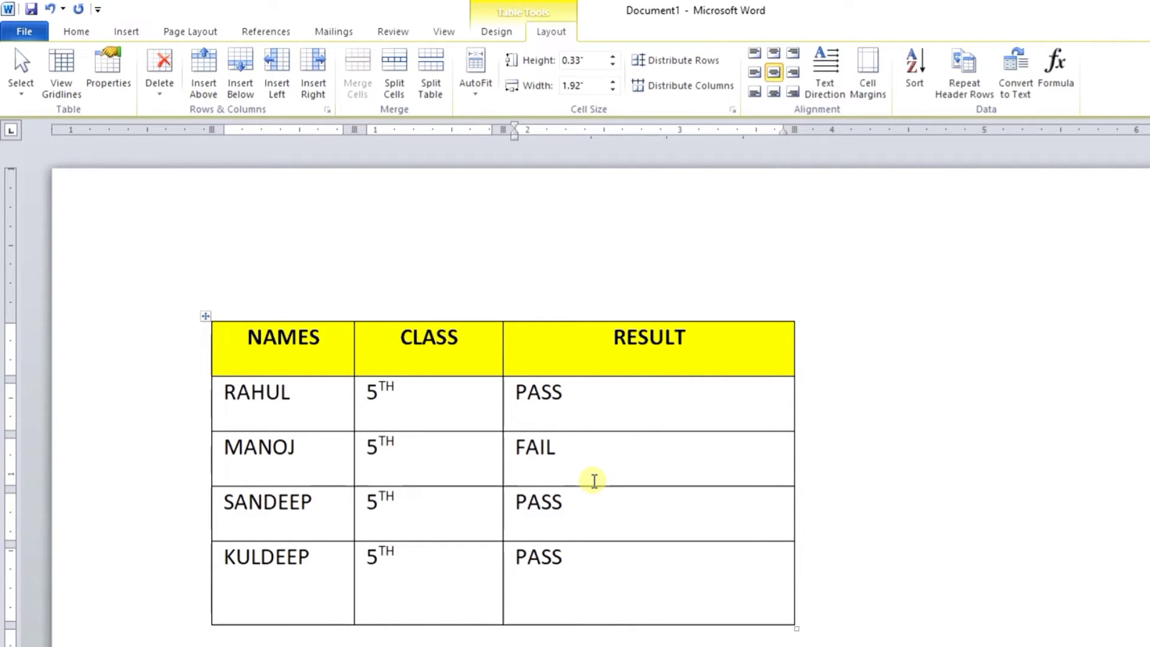
- Undo the deletion of the ADDRESS column
key(ctrl+z)
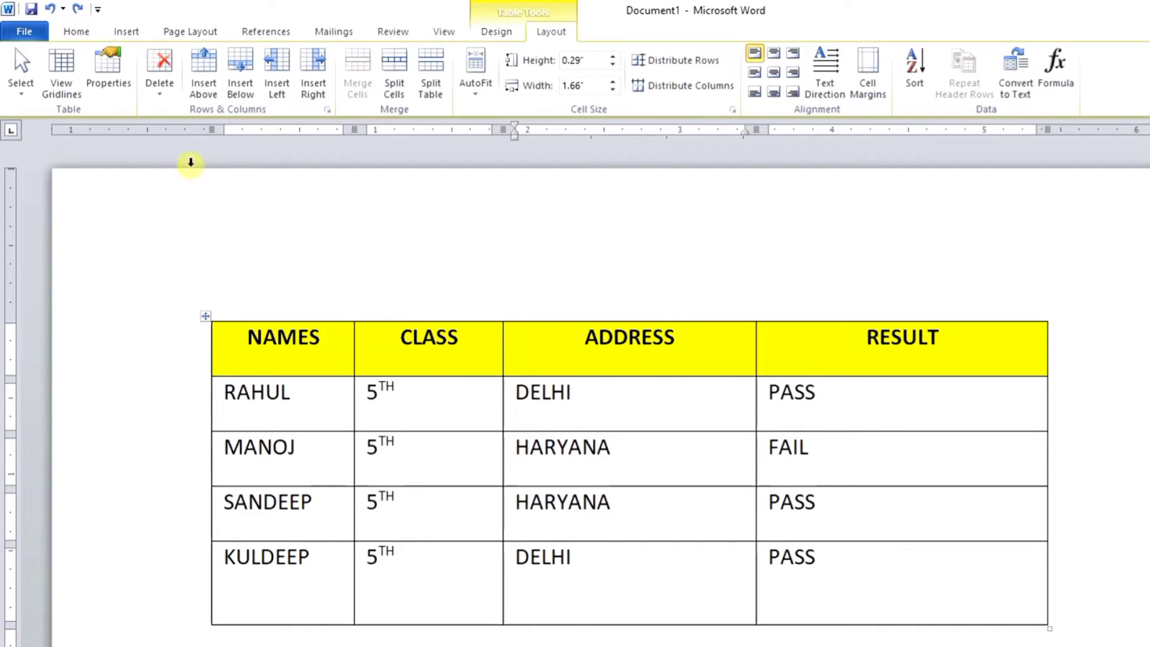
click(160, 89)
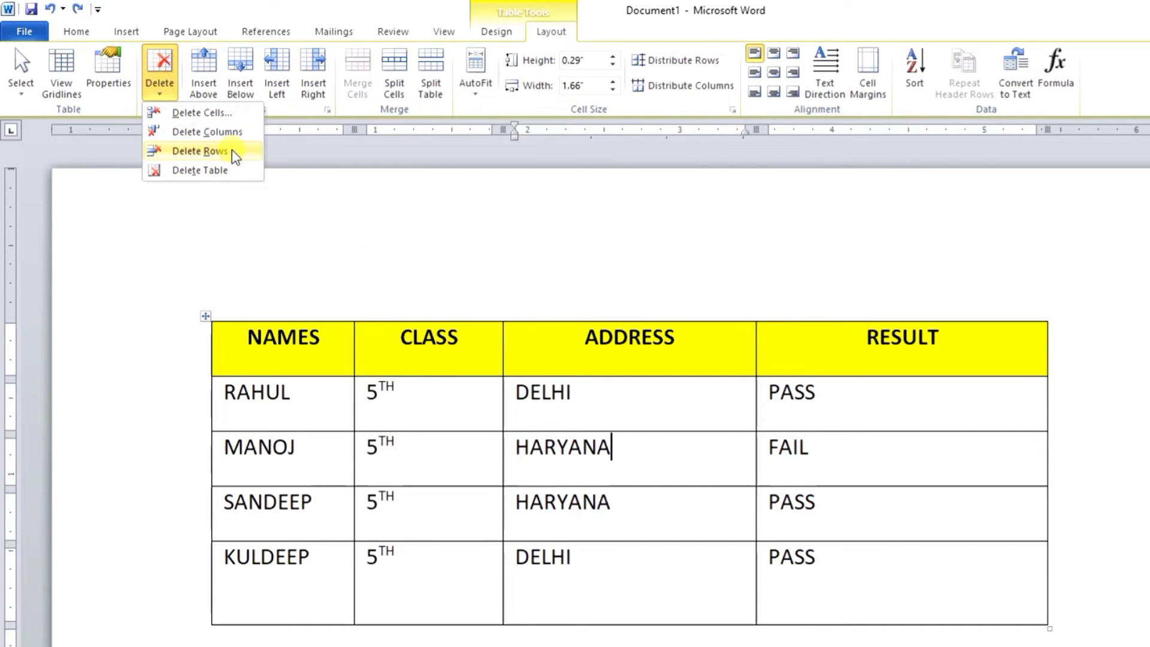
click(456, 459)
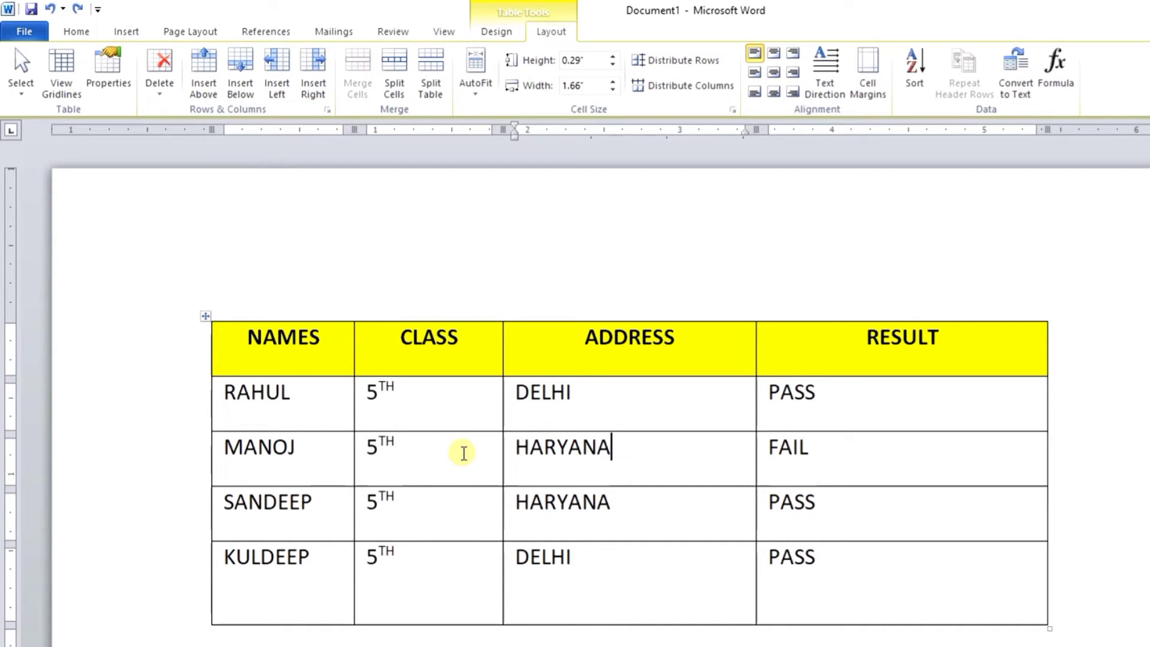
- Delete the last student row of the table and undo the deletion
click(317, 575)
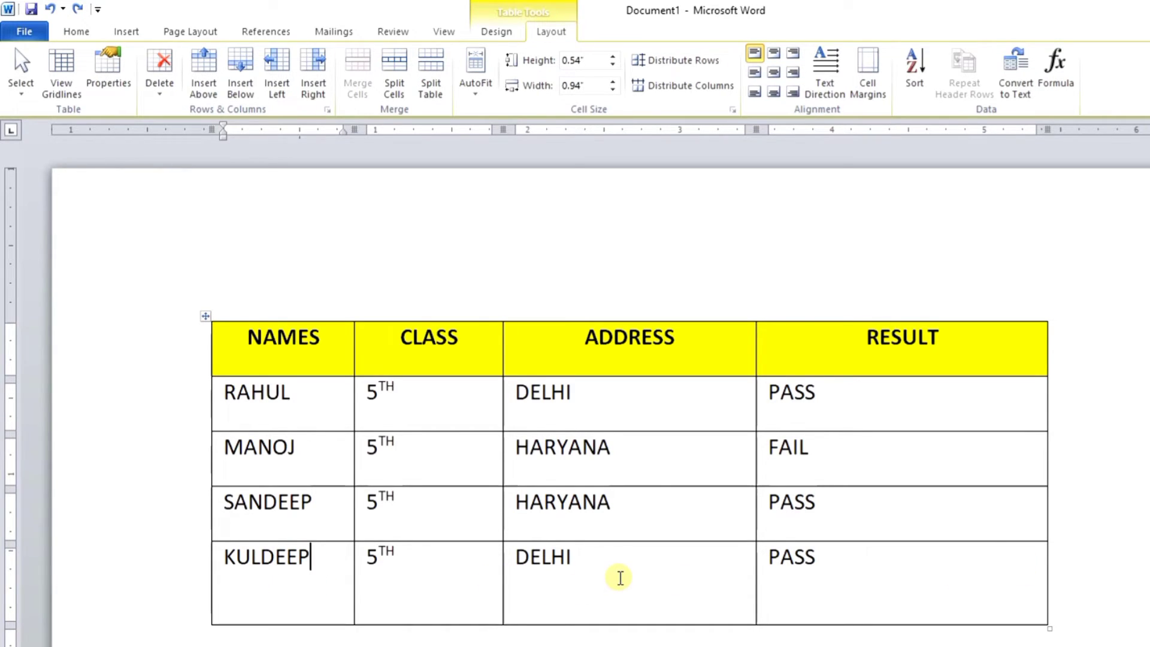
click(620, 578)
click(159, 90)
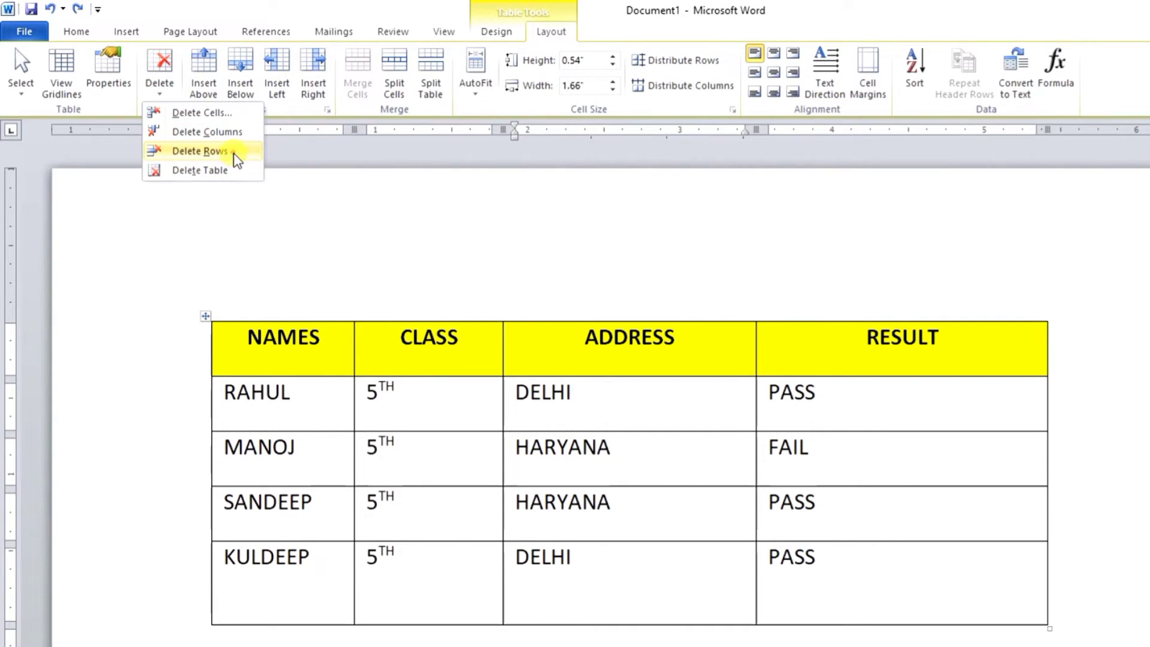
click(200, 151)
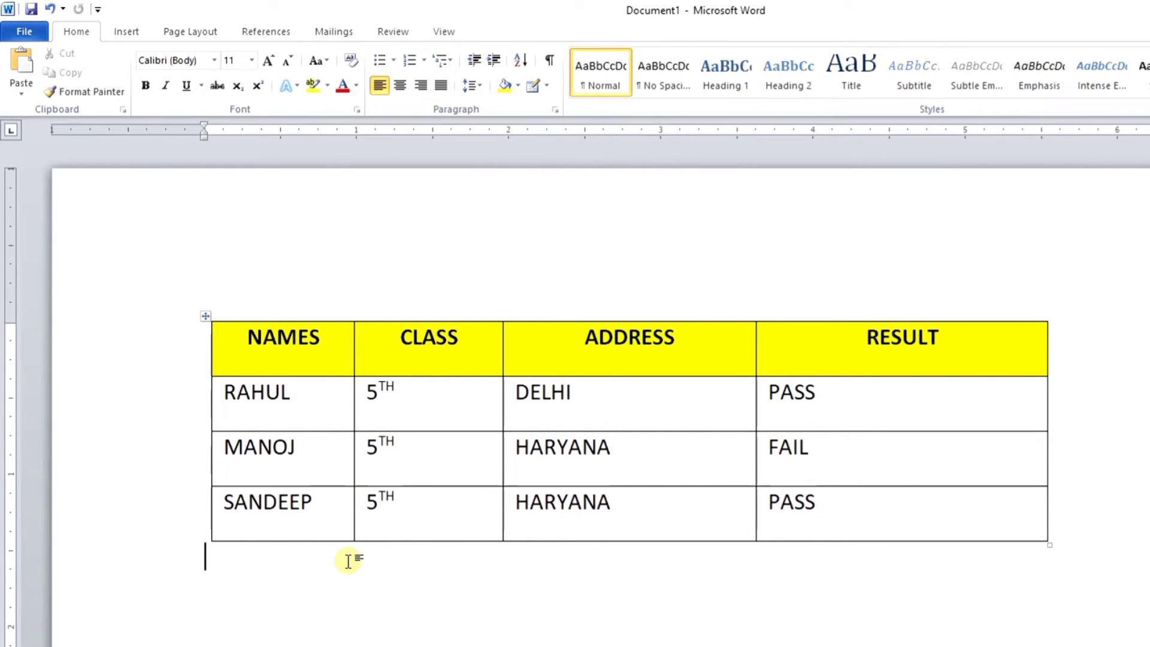
key(ctrl+z)
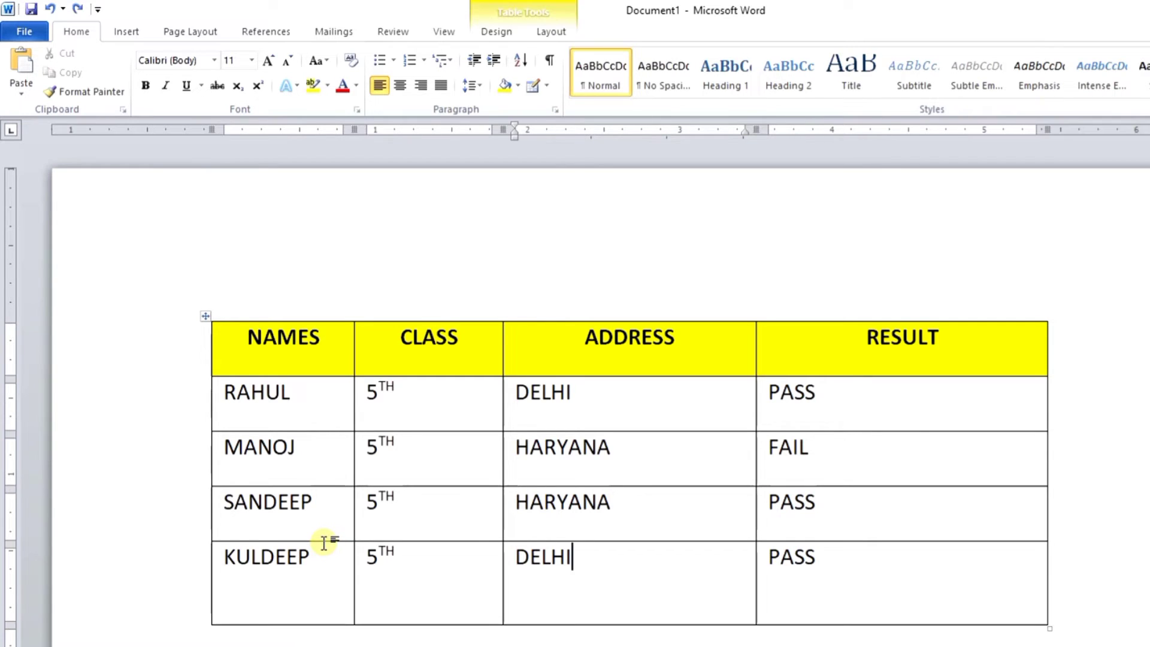
- Delete the entire table and undo the deletion
click(550, 32)
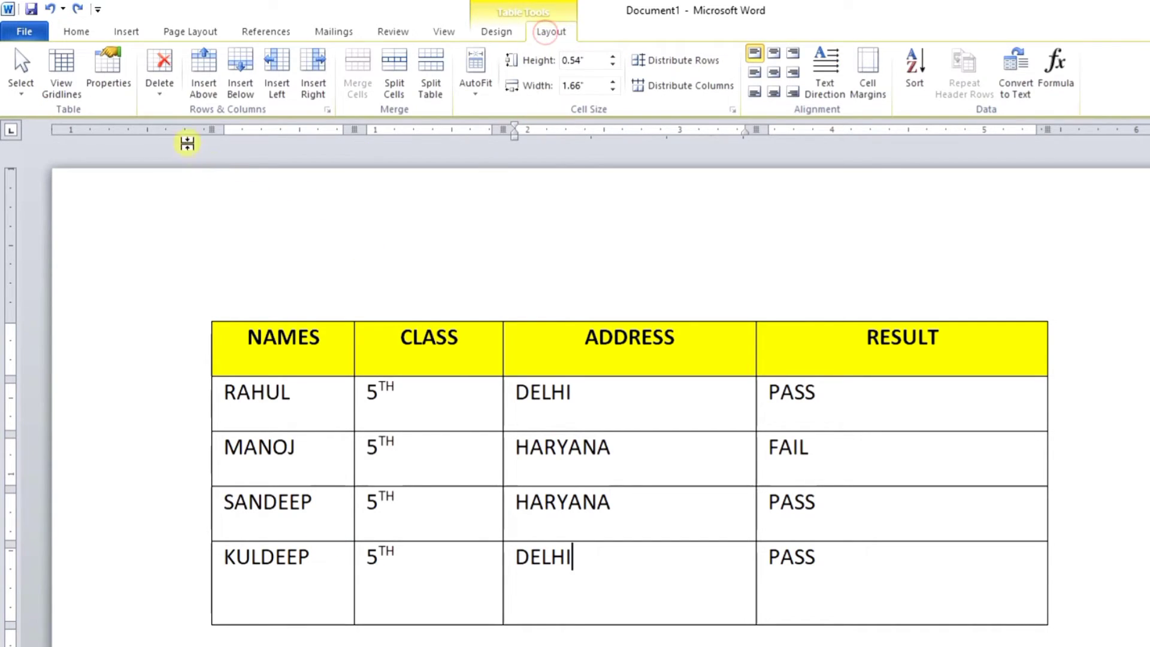
click(158, 80)
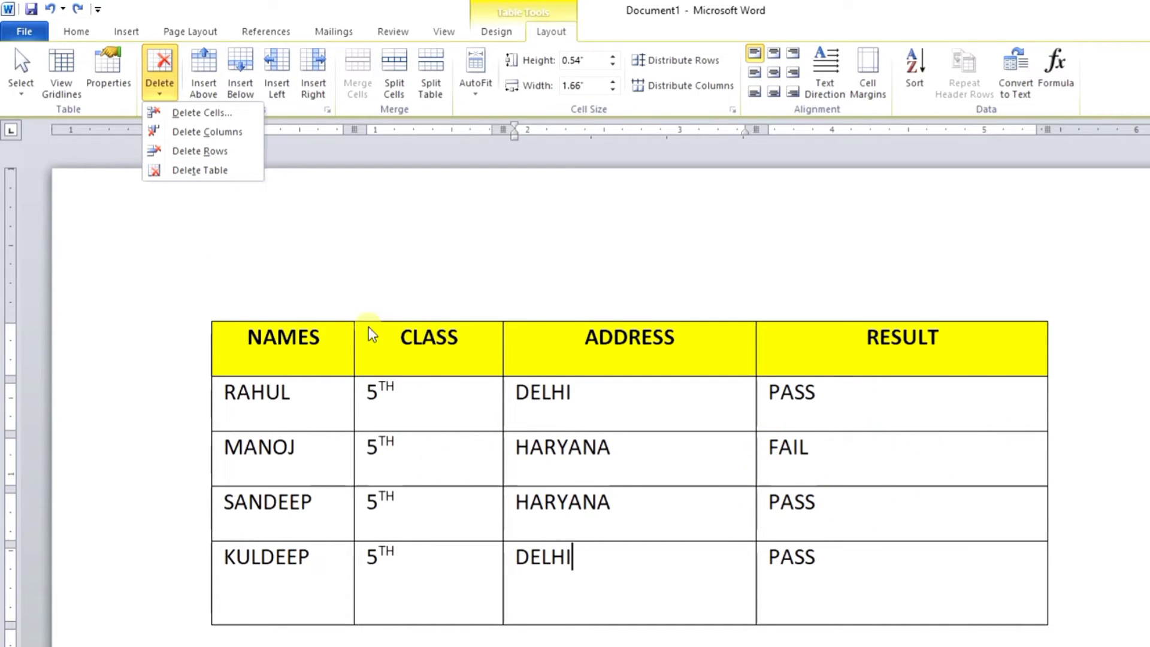
click(222, 179)
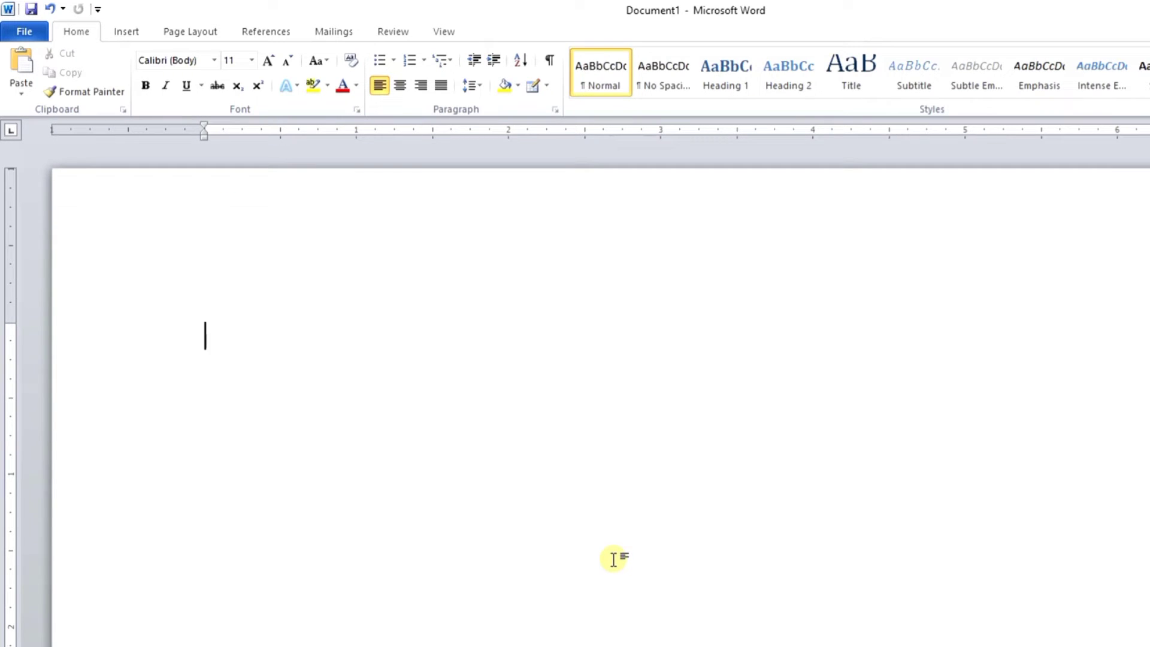
key(ctrl+z)
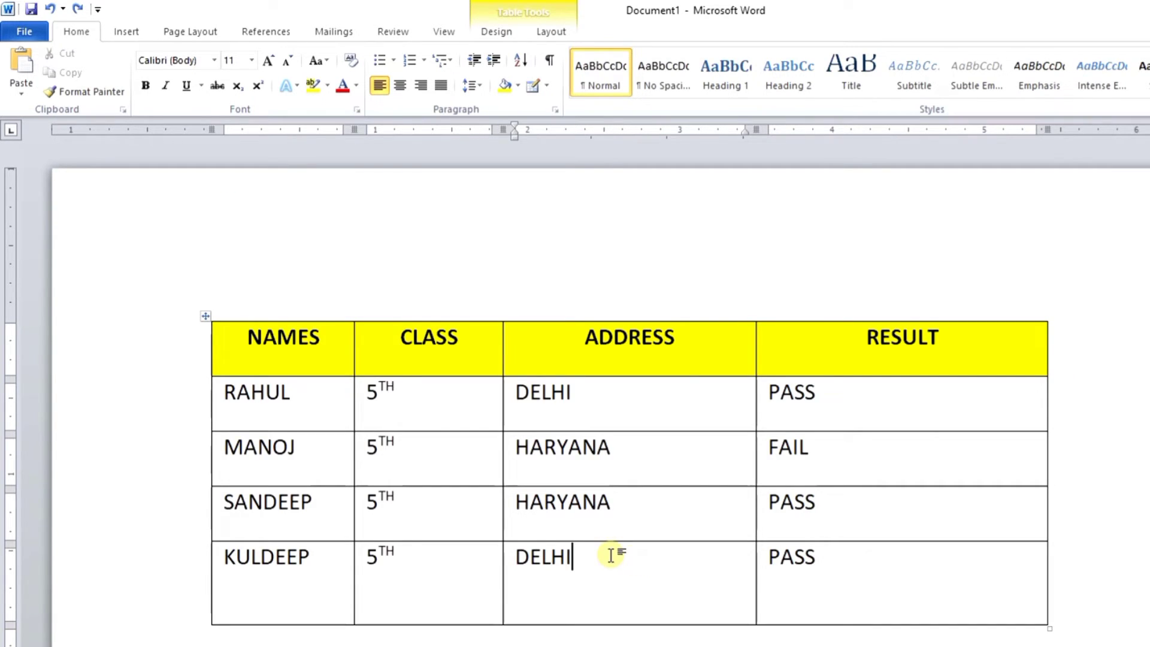
- Insert an empty row above the second student's row and undo the insertion
click(452, 560)
click(551, 31)
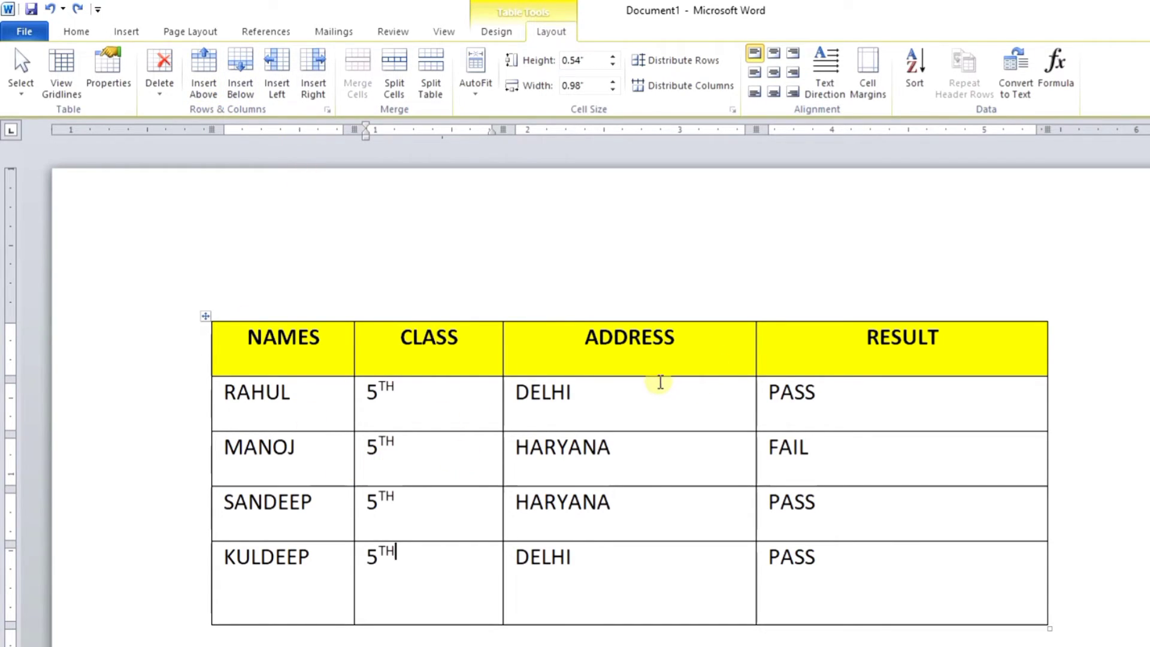
click(623, 394)
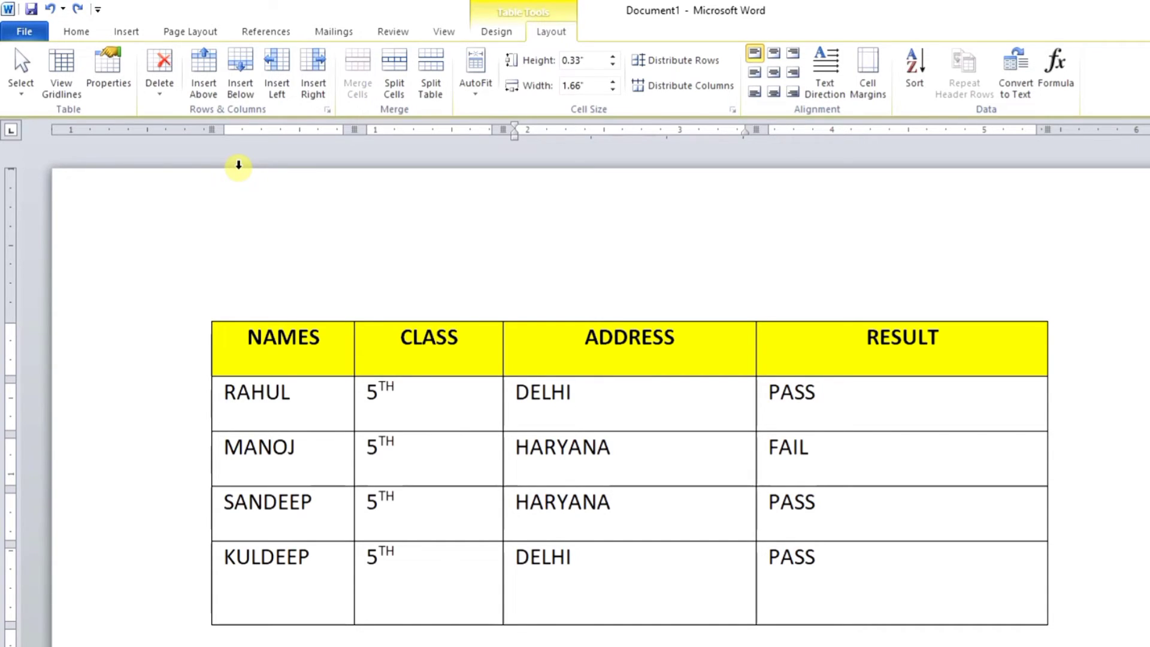
click(316, 400)
click(318, 451)
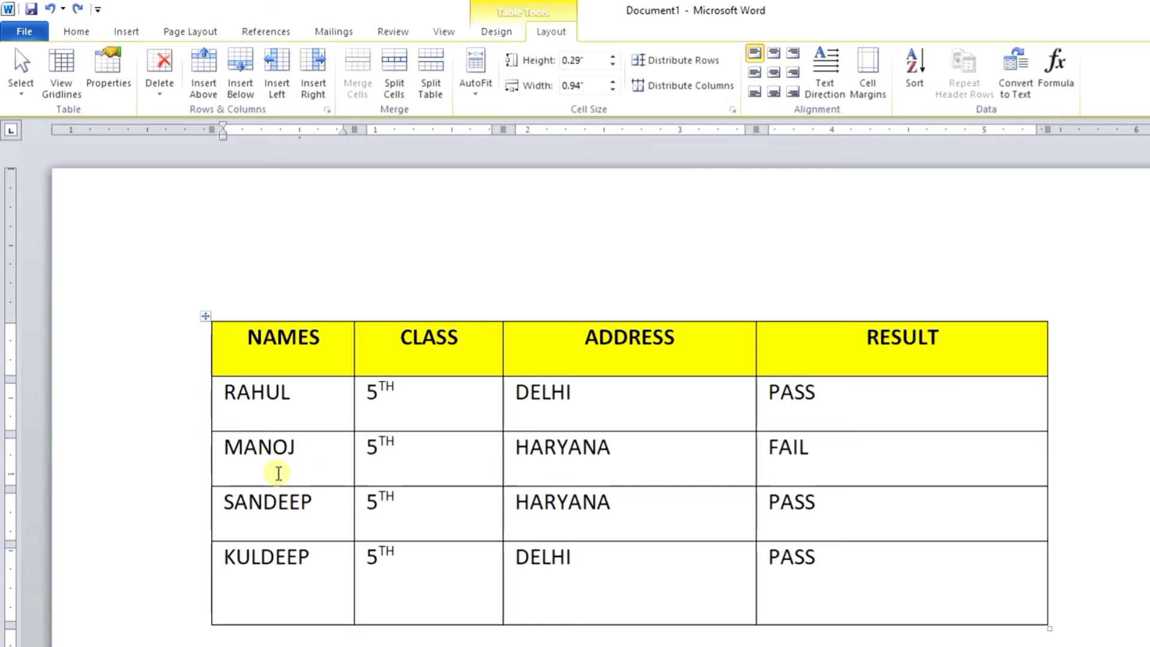
click(422, 454)
click(301, 452)
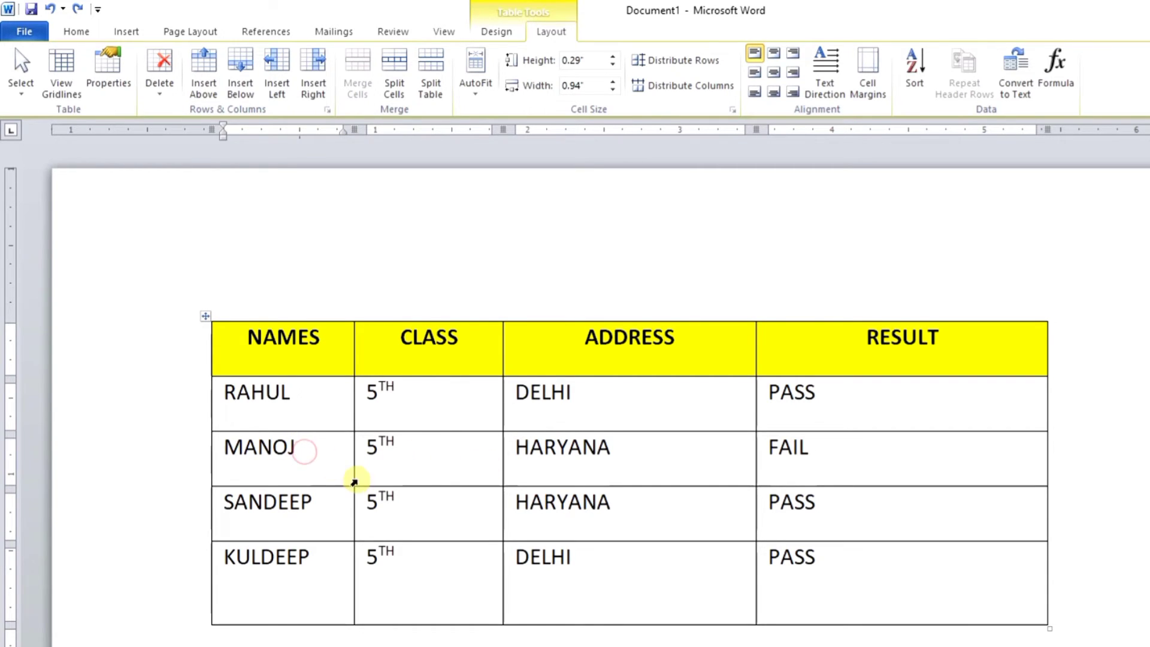
click(214, 100)
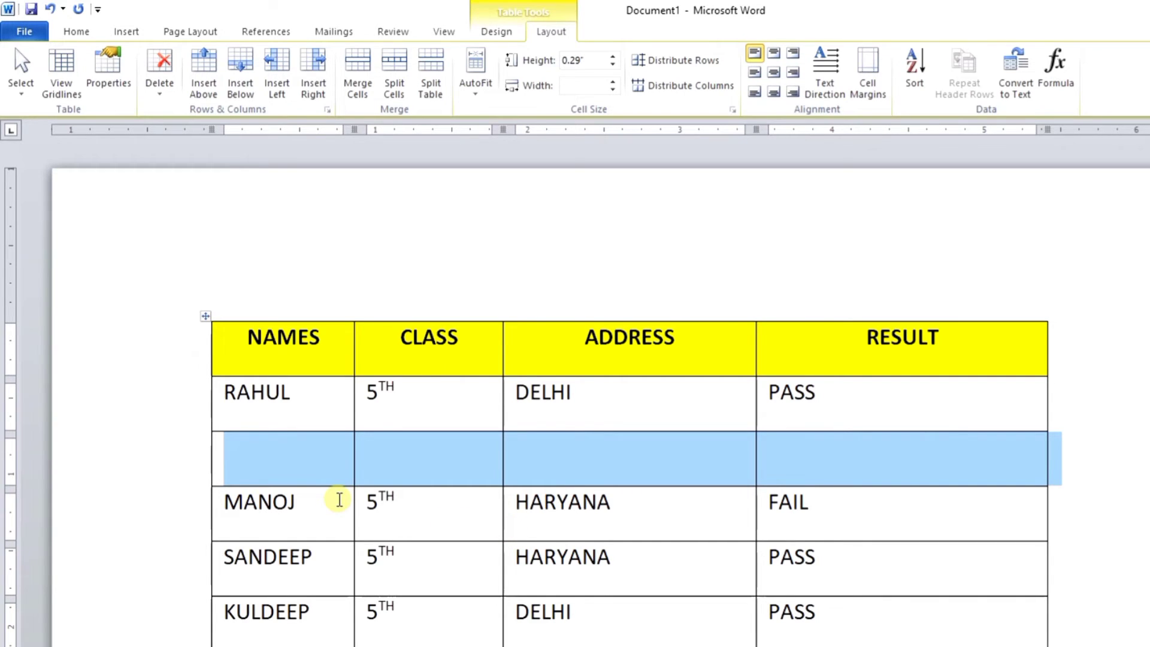
key(ctrl+z)
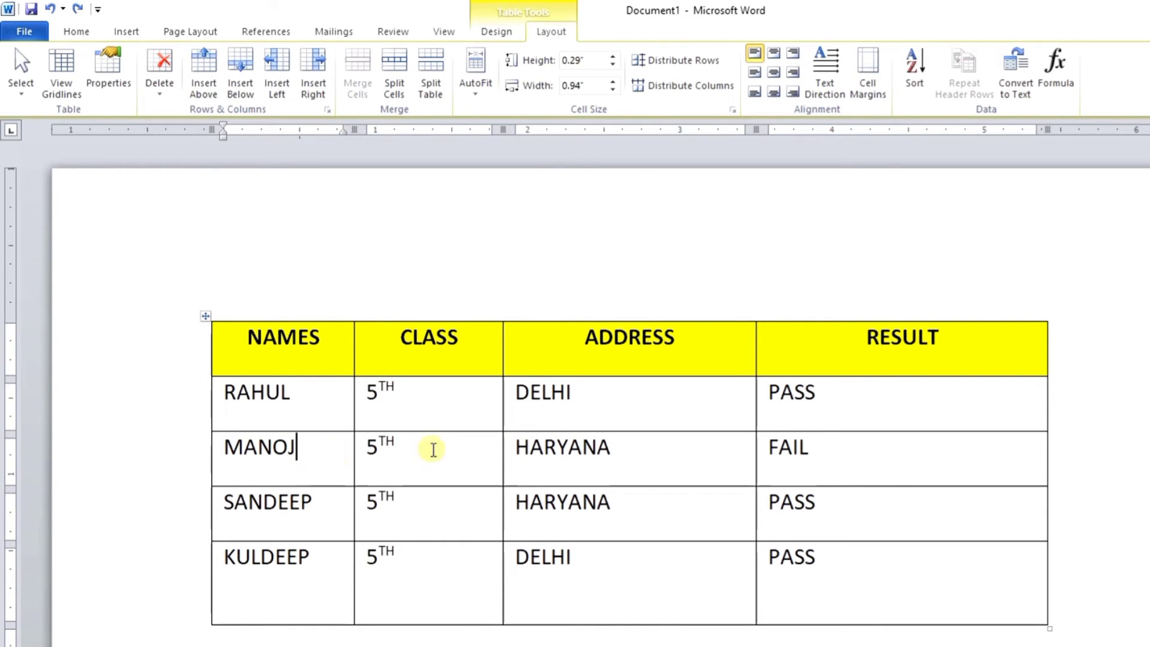
- Insert an empty row below the second student's row and undo the insertion
click(471, 466)
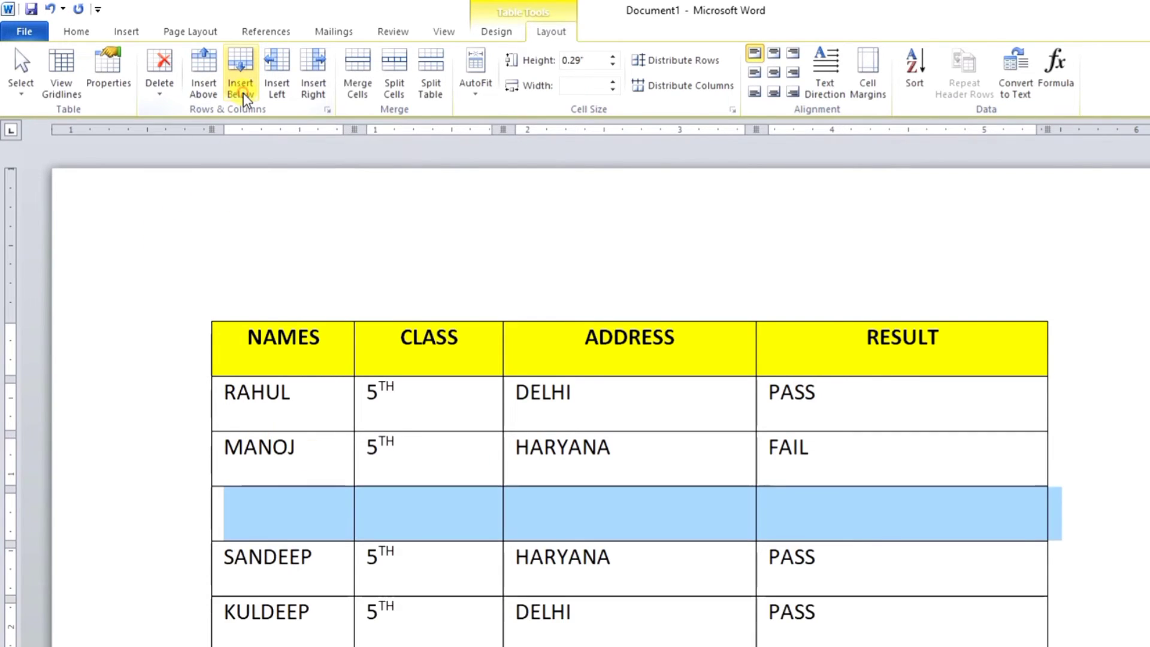
click(242, 96)
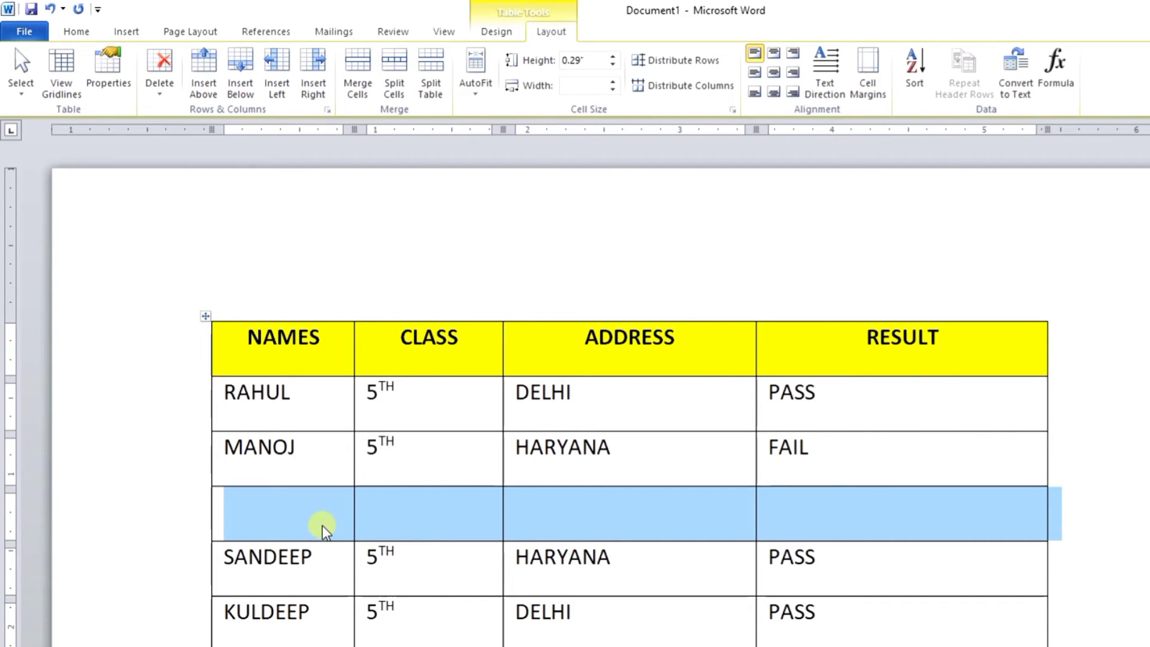
key(ctrl+z)
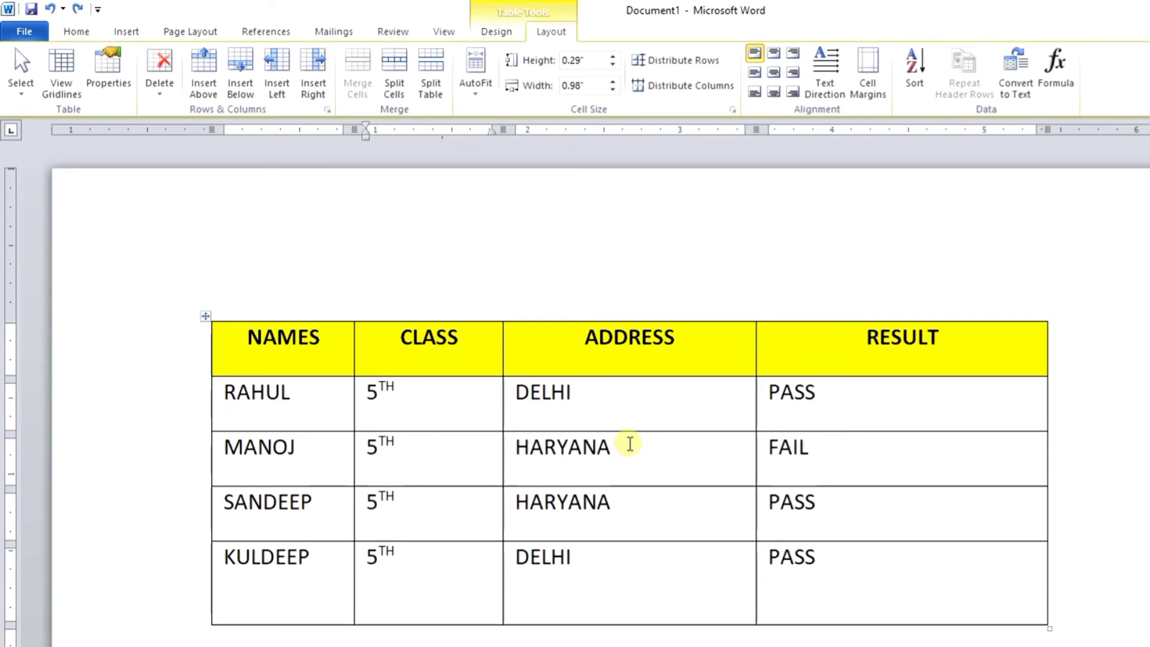
- Insert a column to the left of the ADDRESS column and enter AGE as its heading
click(638, 419)
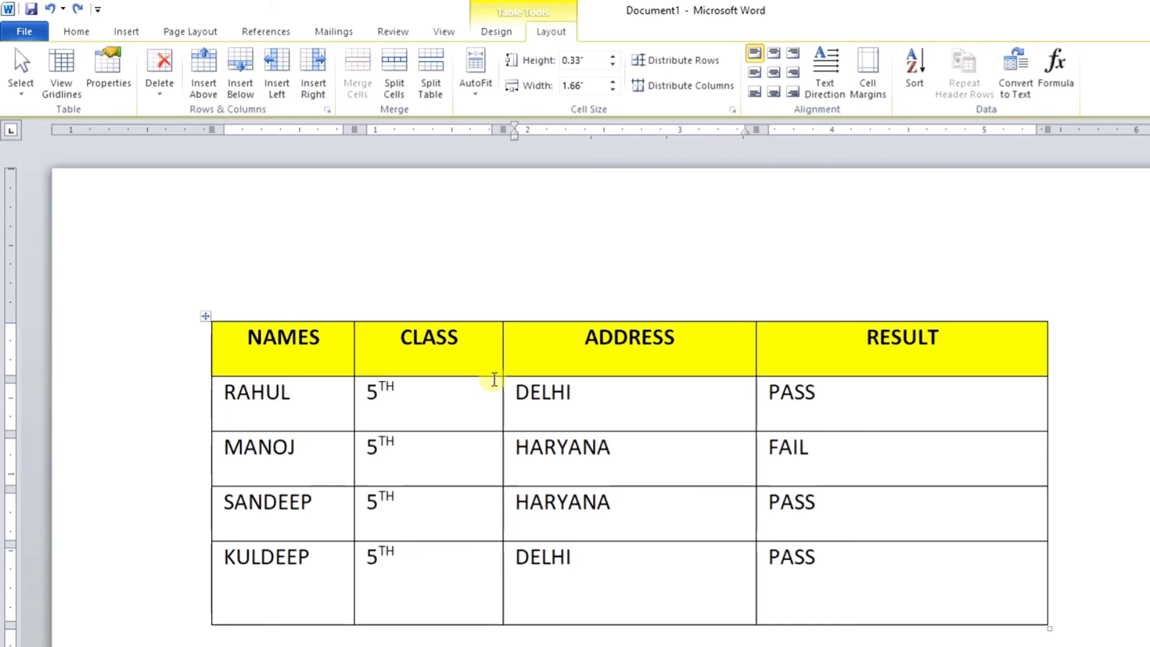
click(493, 410)
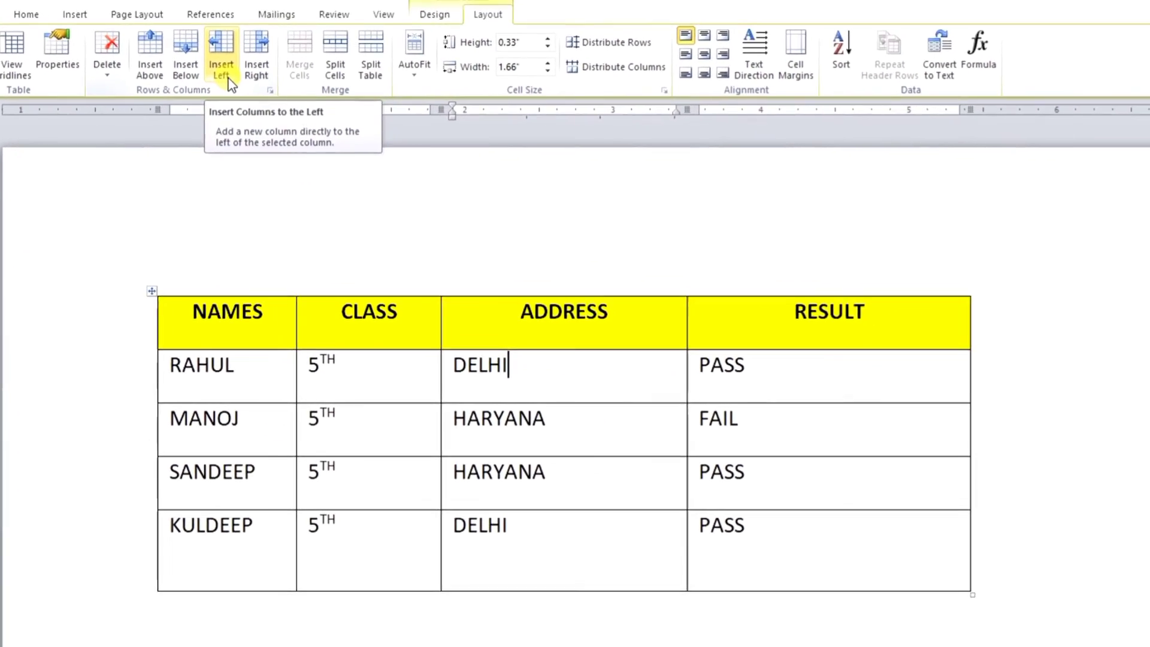
click(218, 75)
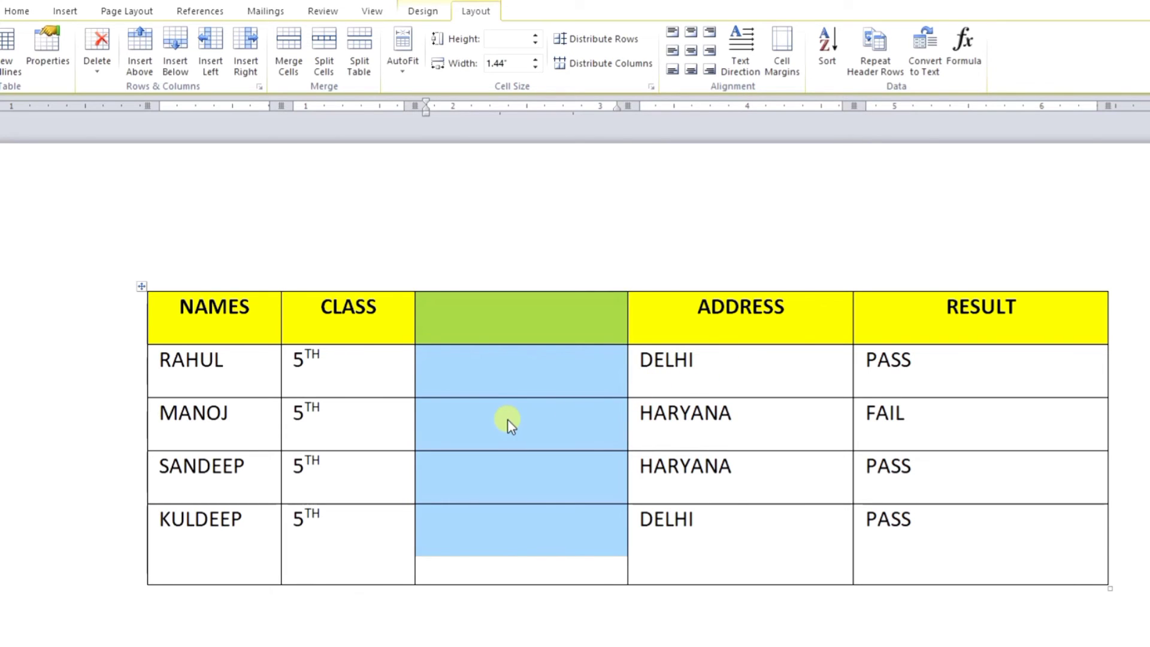
click(483, 328)
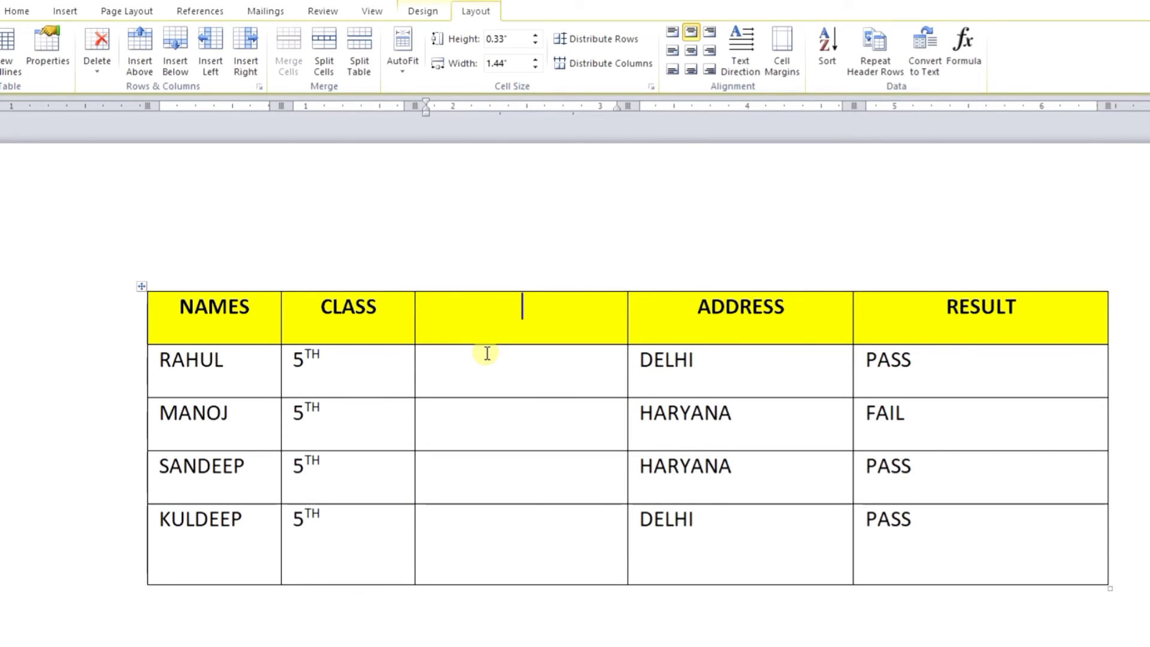
text(AGE)
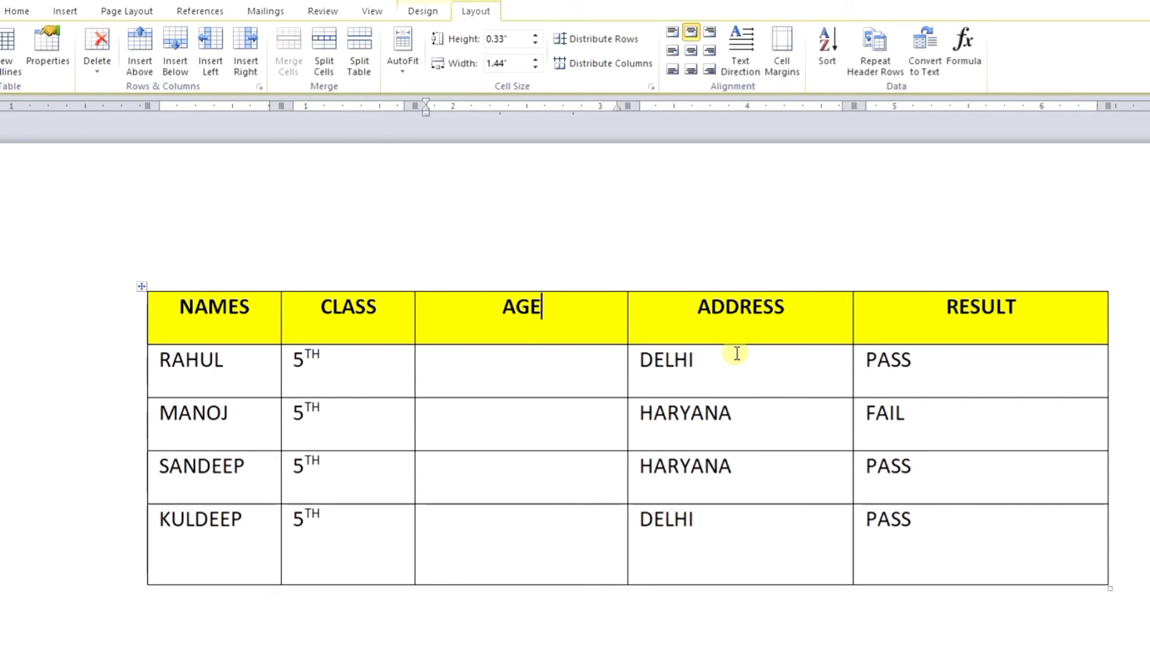
- Remove the AGE heading and its column between CLASS and ADDRESS
key(BackSpace)
key(BackSpace)
key(BackSpace)
key(alt+j)
key(l)
key(d)
key(c)
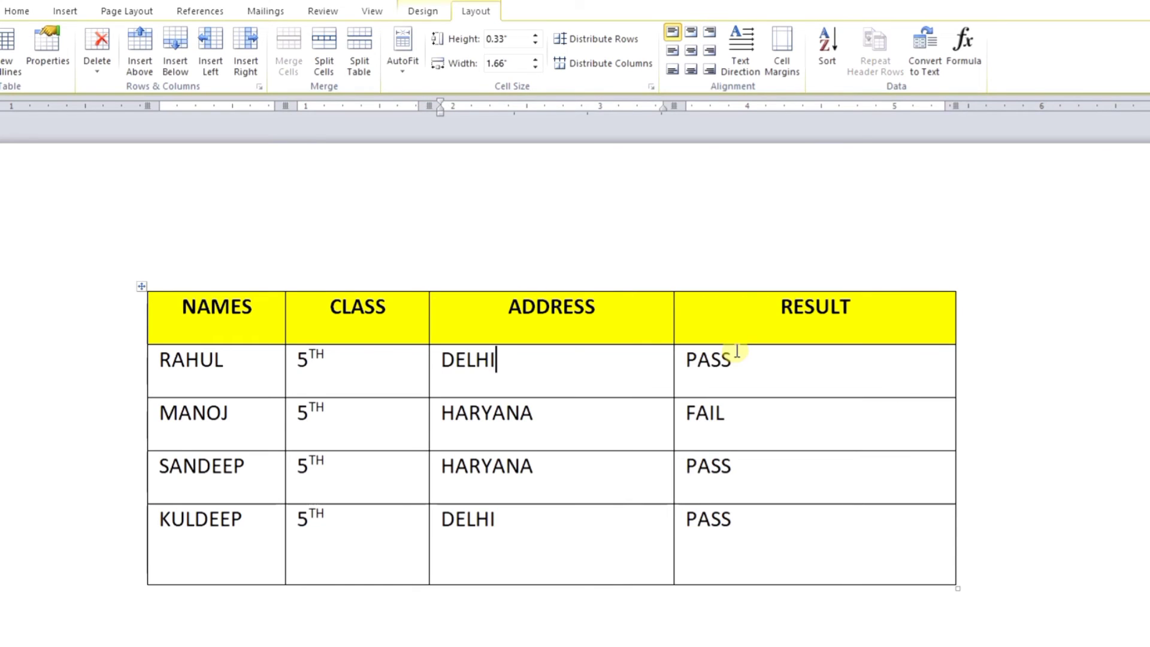
- Insert a column to the right of the ADDRESS column and enter AGE as its heading
click(561, 473)
click(566, 554)
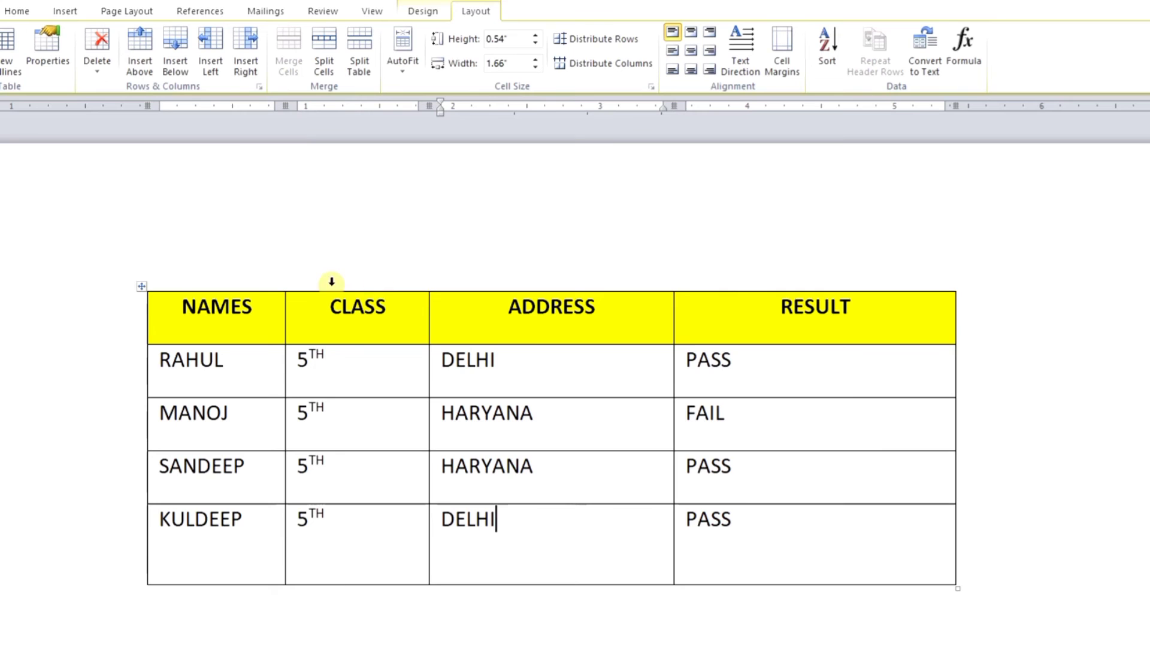
click(246, 69)
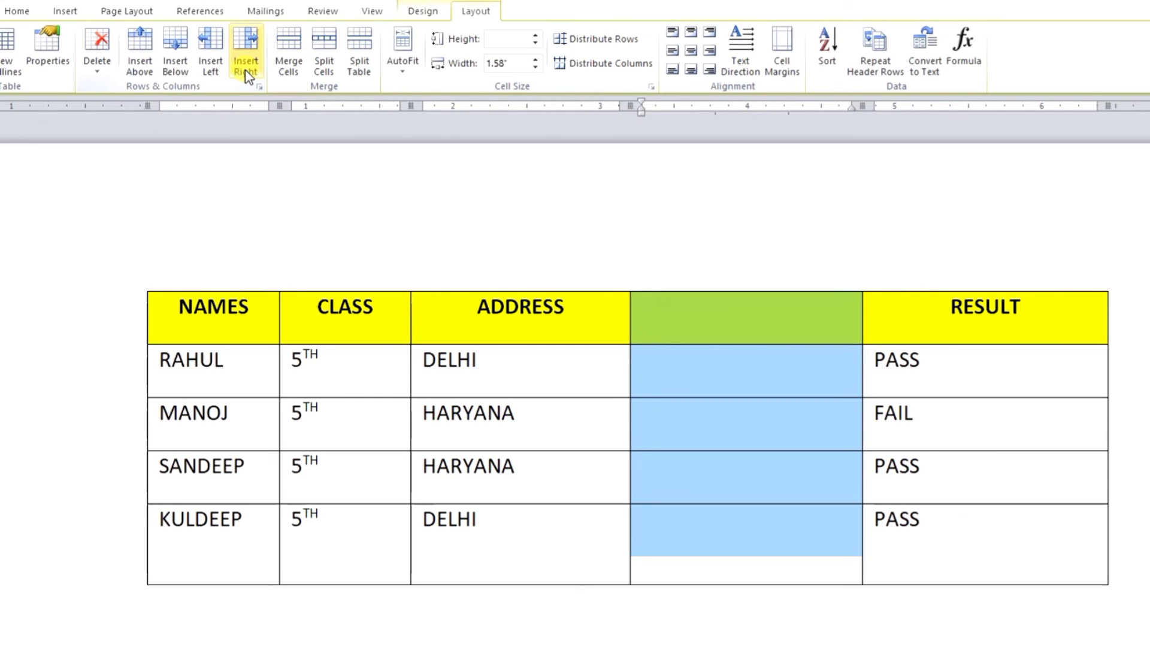
click(725, 332)
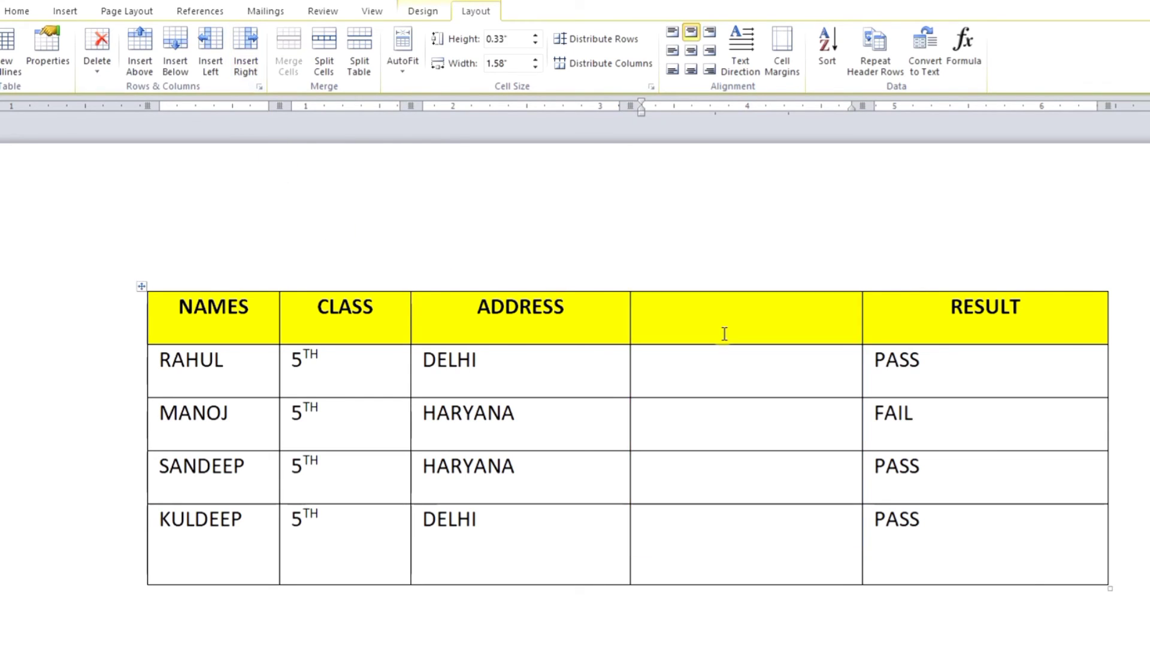
text(AGE)
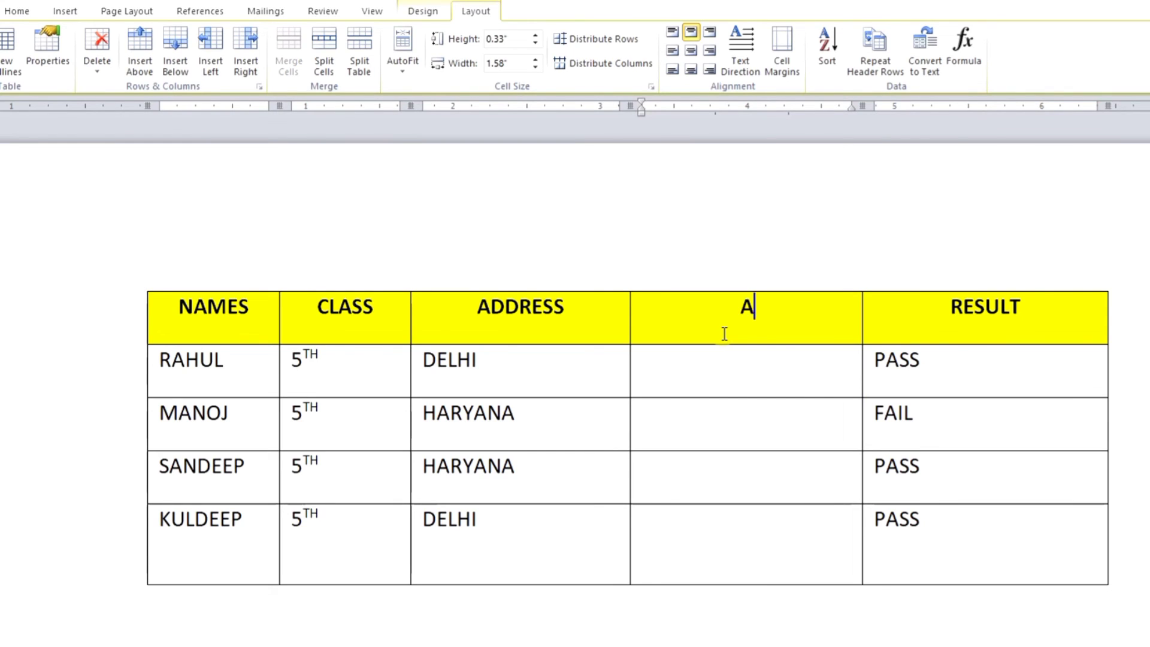